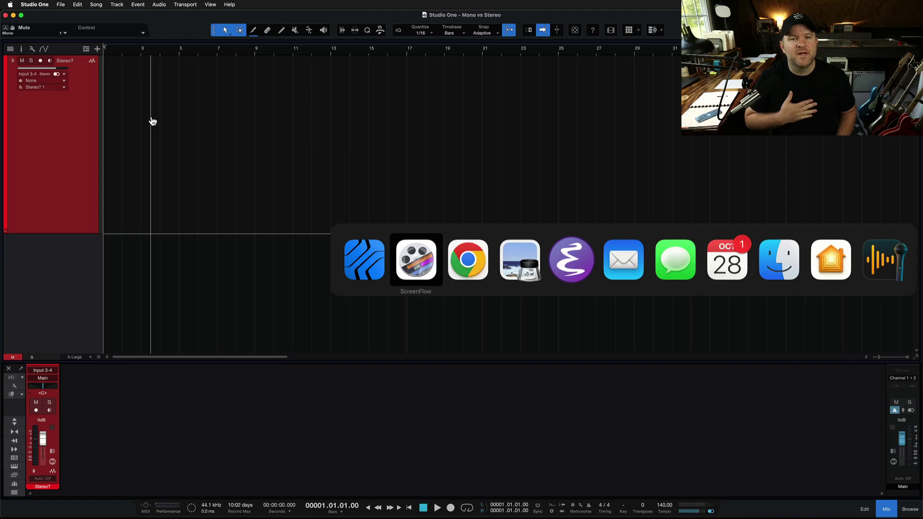
- Switch to Preview to show the viewer's screenshot asking why only the left channel is active
key(super+Tab)
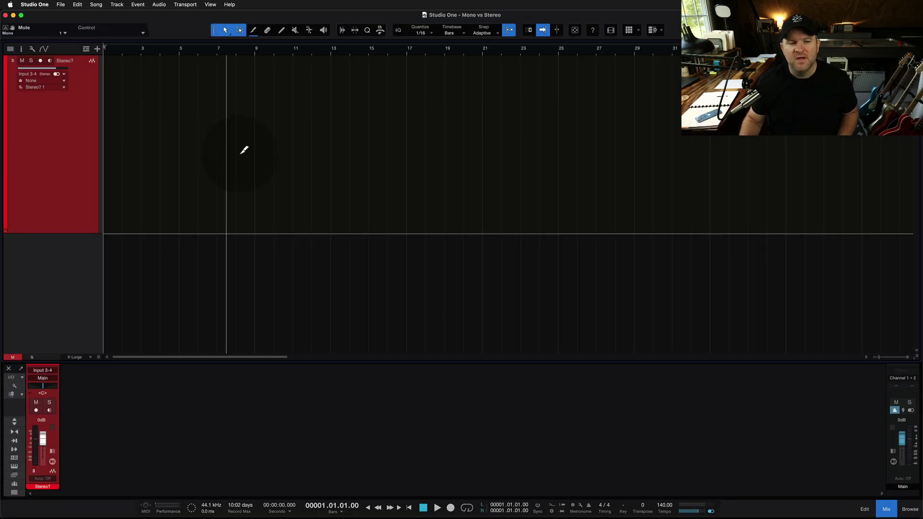
key(super+Tab)
key(super+Tab)
key(super+Tab)
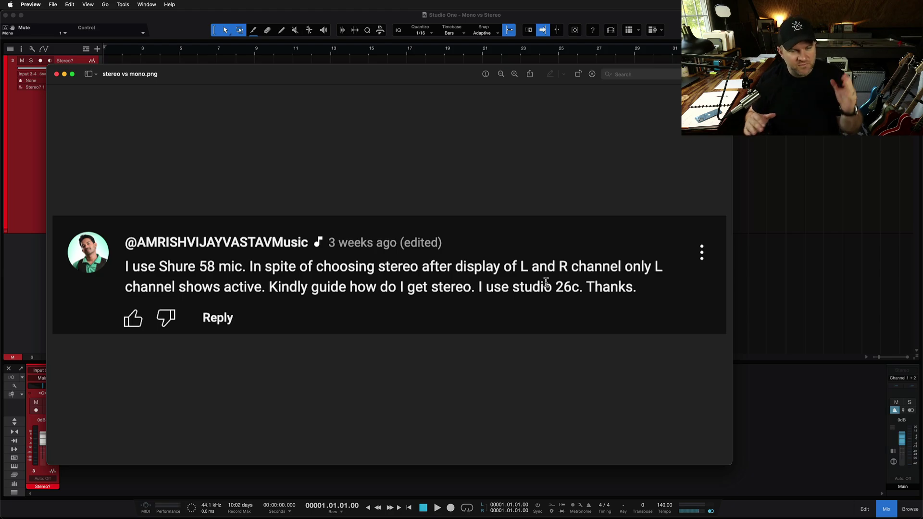
- Leave the comment screenshot and bring the Mono vs Stereo song back to the front
click(30, 171)
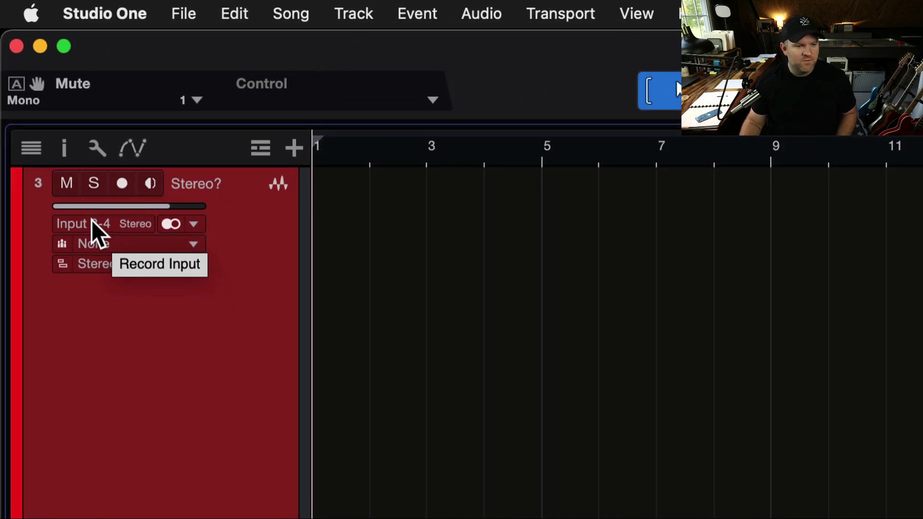
- Change the Stereo? track's record input to Input 3 - Channel 3 (Mono) and record-arm it
click(91, 221)
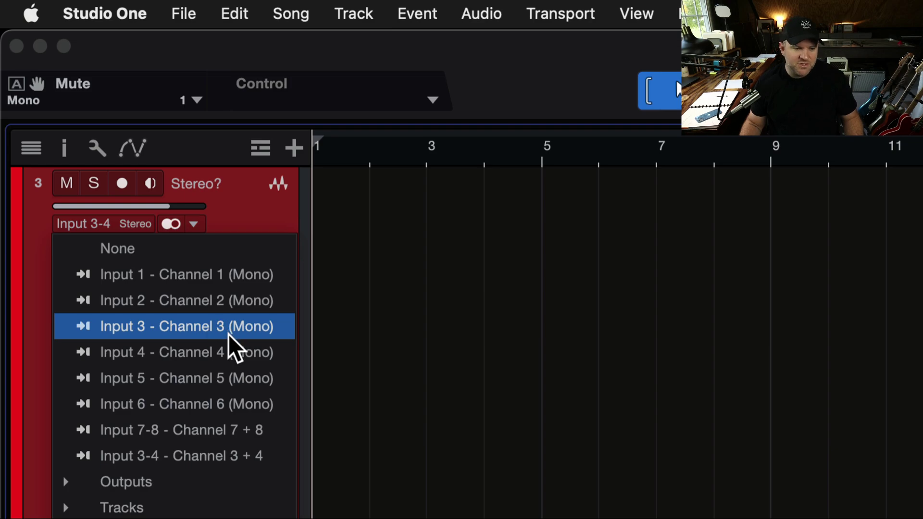
click(252, 328)
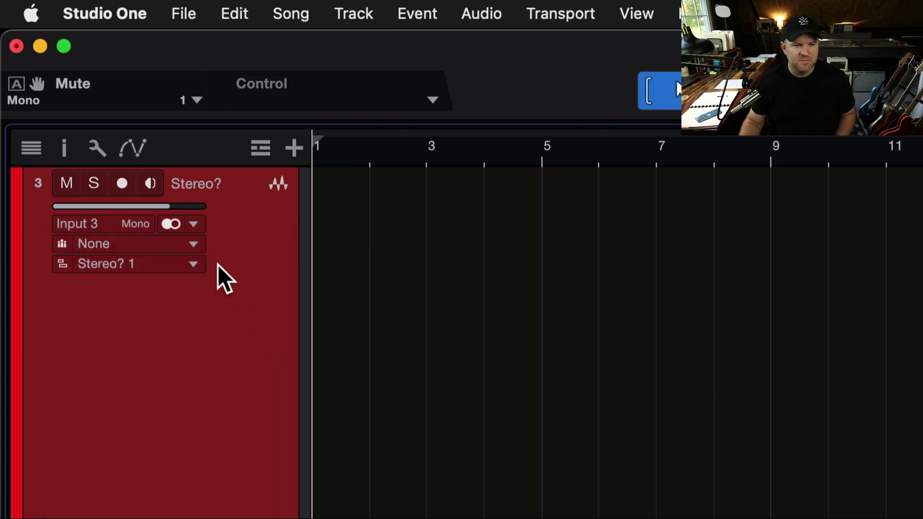
click(122, 183)
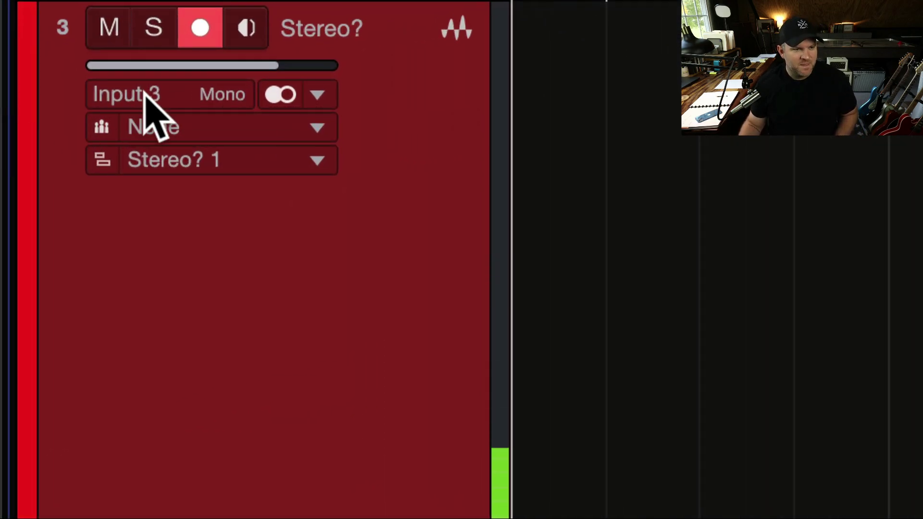
- Put the Stereo? track's input back on Input 3-4 - Channel 3 + 4, leaving the list unchanged
click(149, 96)
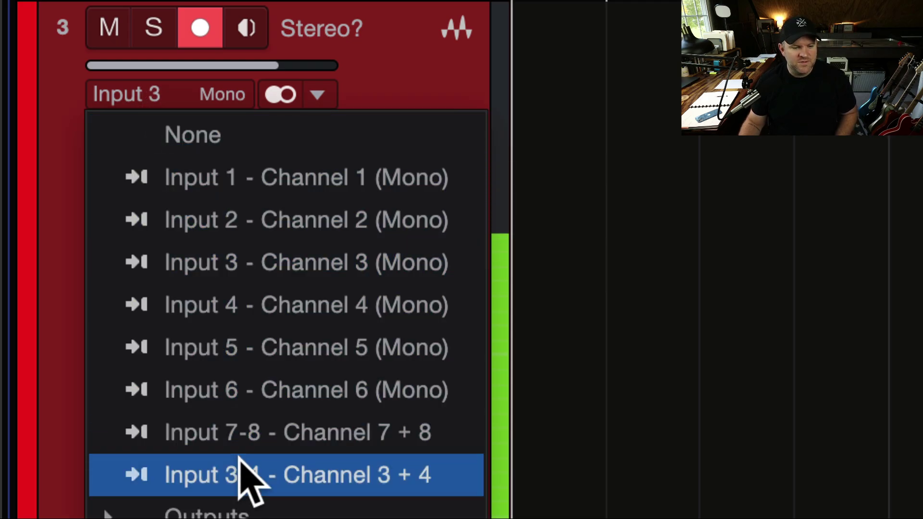
click(223, 471)
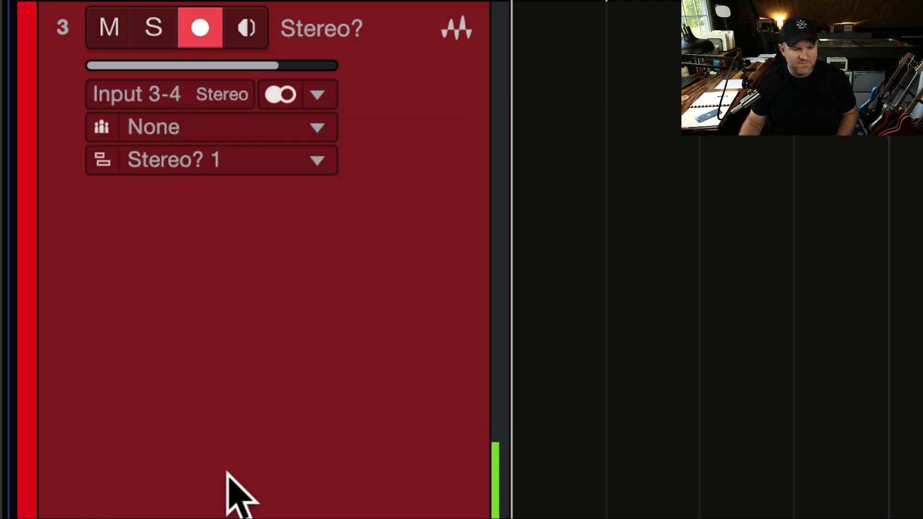
click(174, 101)
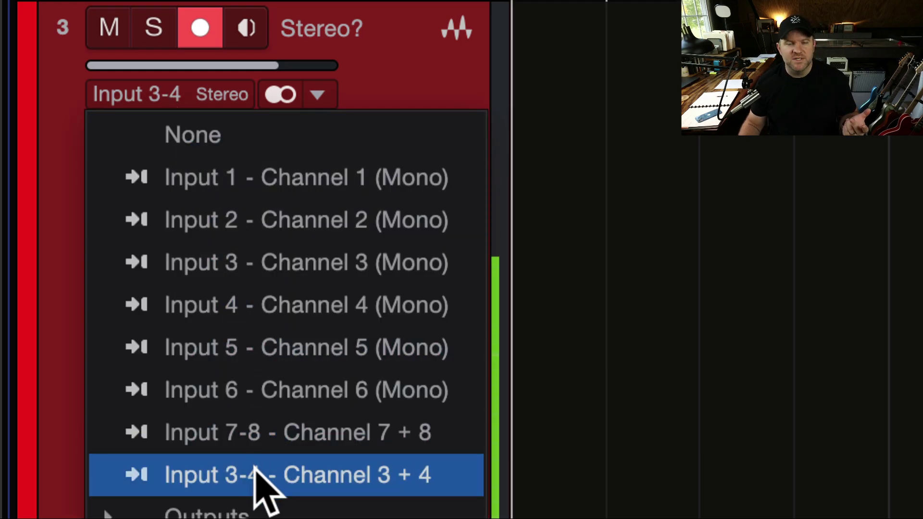
click(53, 114)
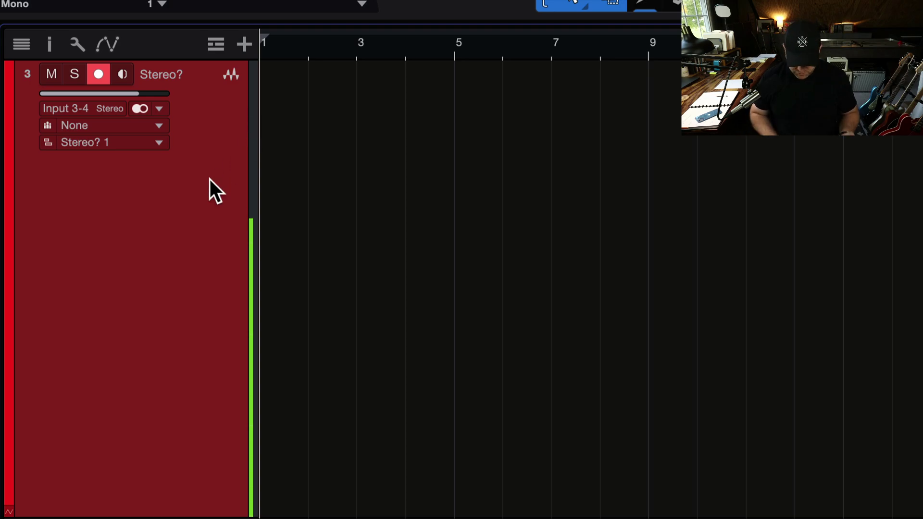
- Record a brief clip at bar 1 through stereo Input 3-4, then play it back
key(KP_Multiply)
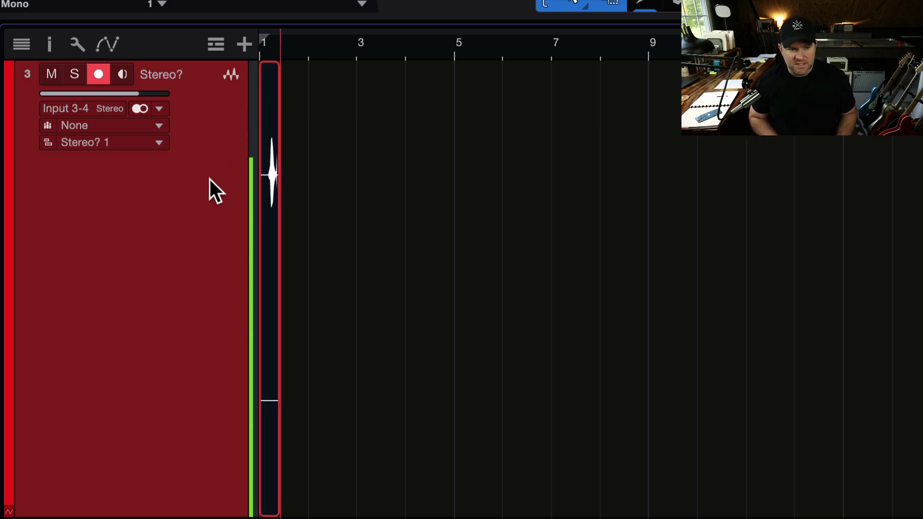
key(space)
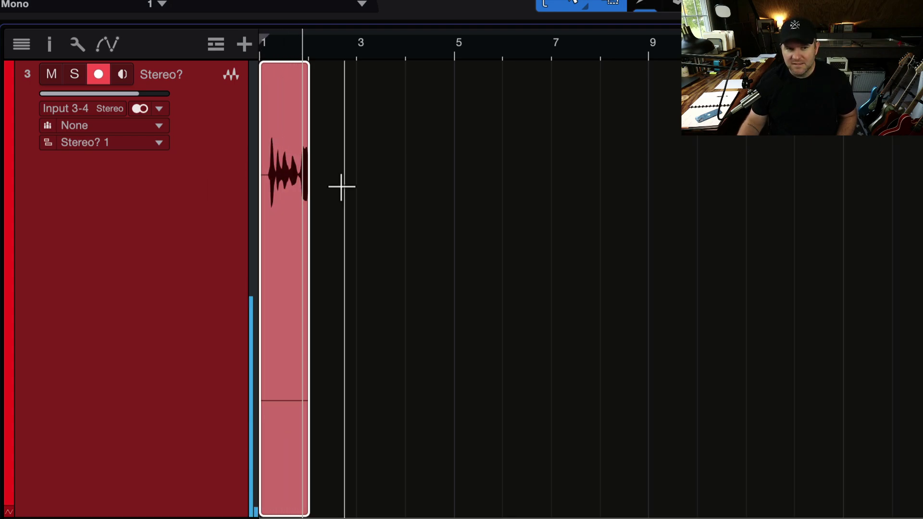
key(space)
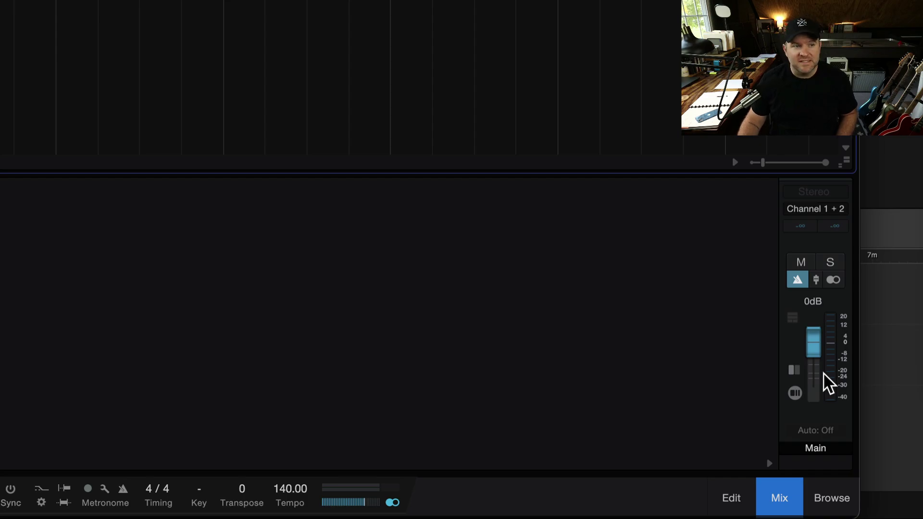
click(96, 4)
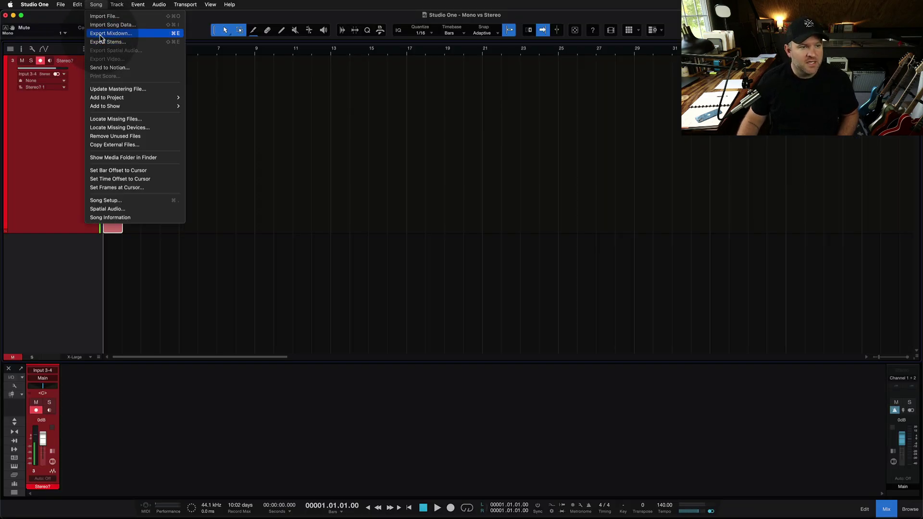
click(101, 34)
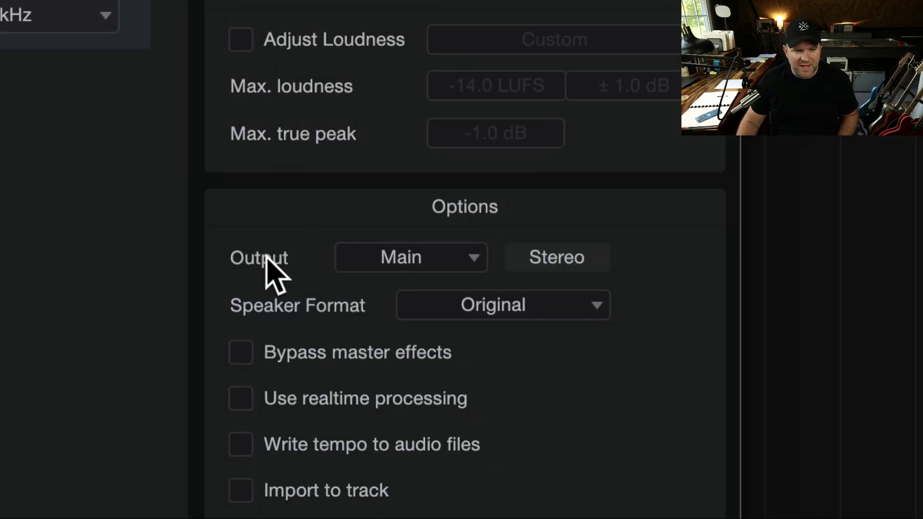
click(409, 259)
click(514, 262)
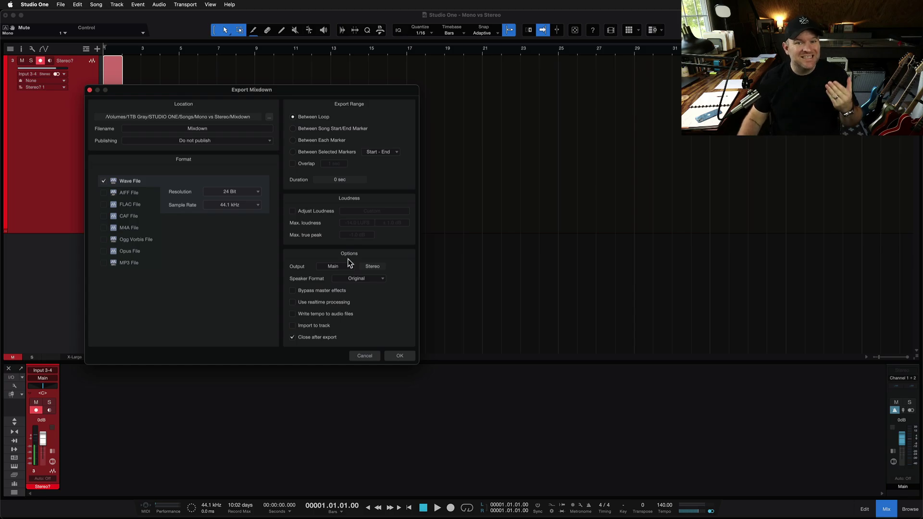
click(371, 357)
click(82, 112)
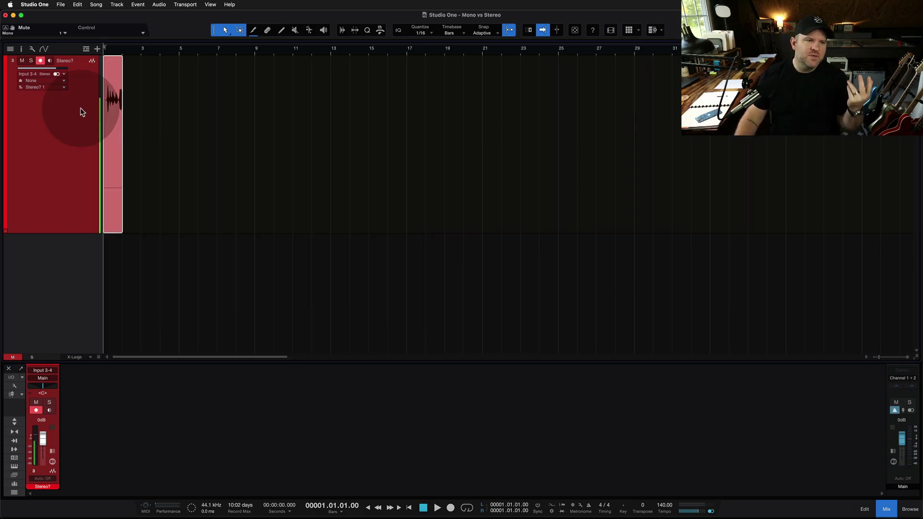
- Zoom in on the recorded clip and trim its start
key(e)
key(e)
key(e)
key(e)
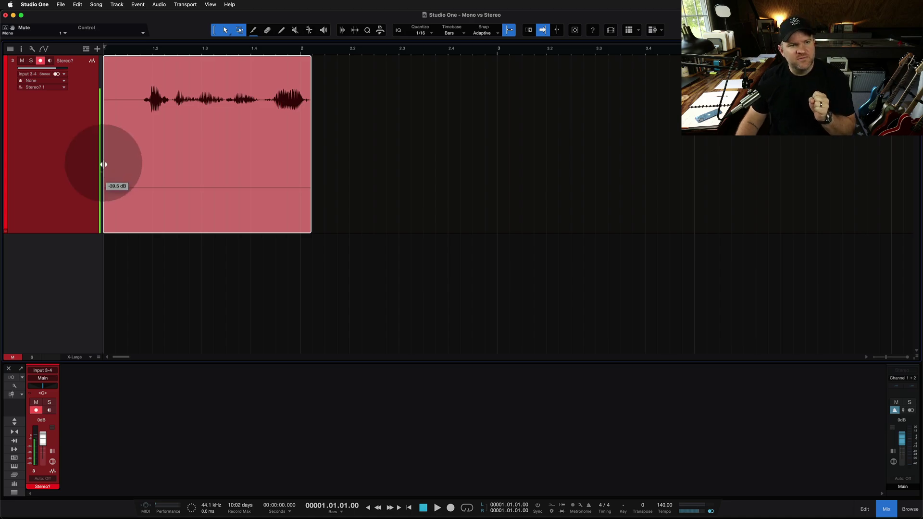
drag(103, 164, 136, 131)
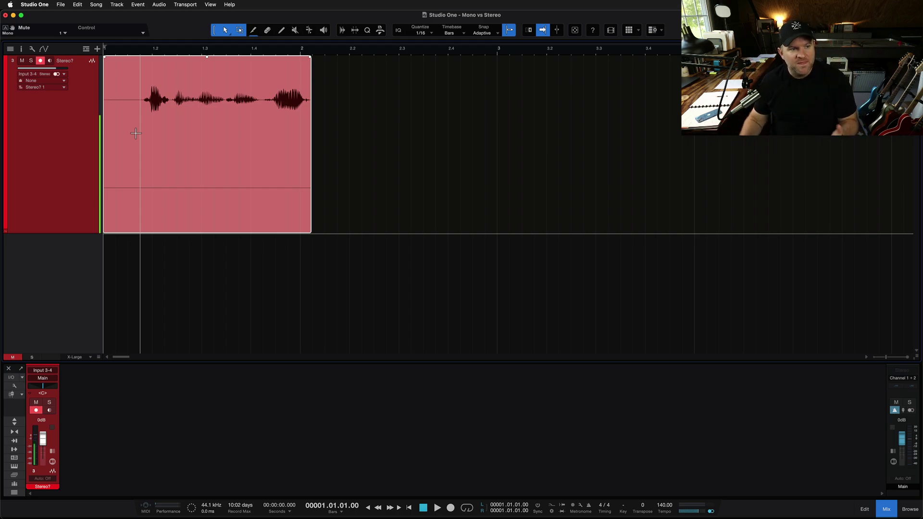
click(168, 130)
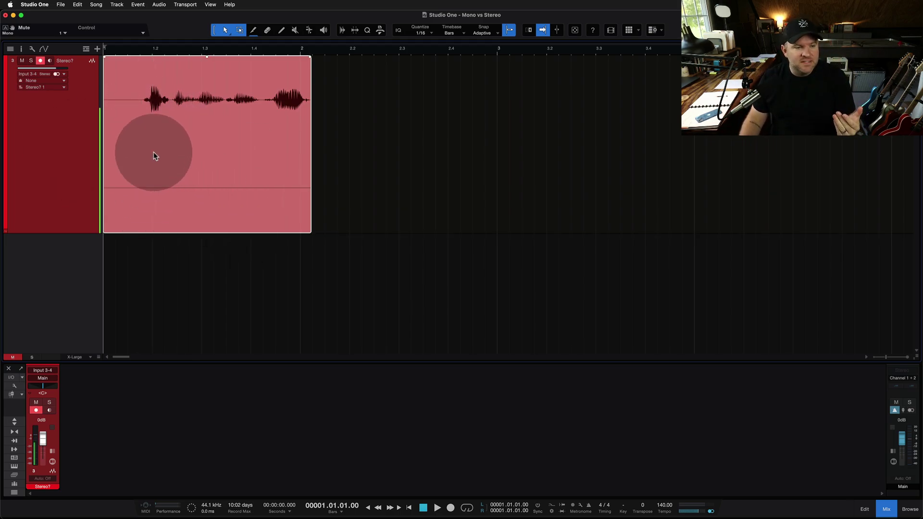
click(166, 181)
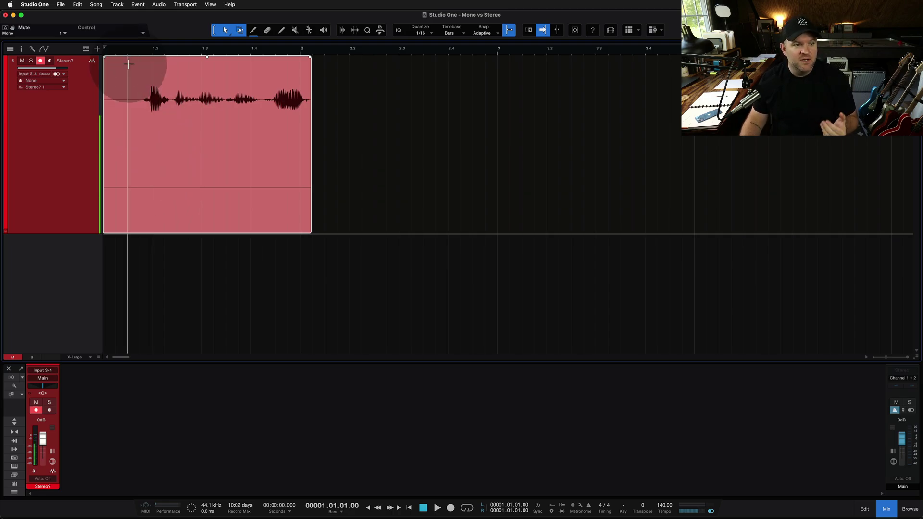
- Play the take back, delete it, and switch the track input to mono Input 3
click(137, 51)
key(space)
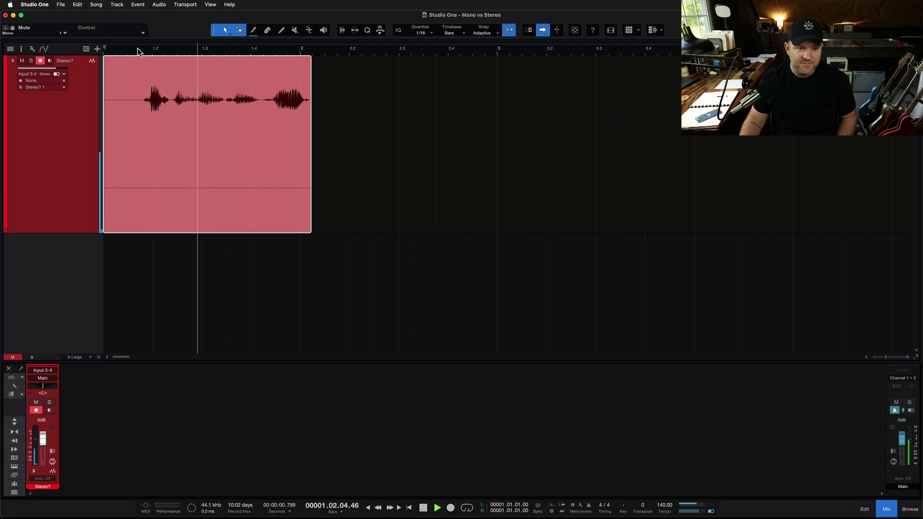
key(space)
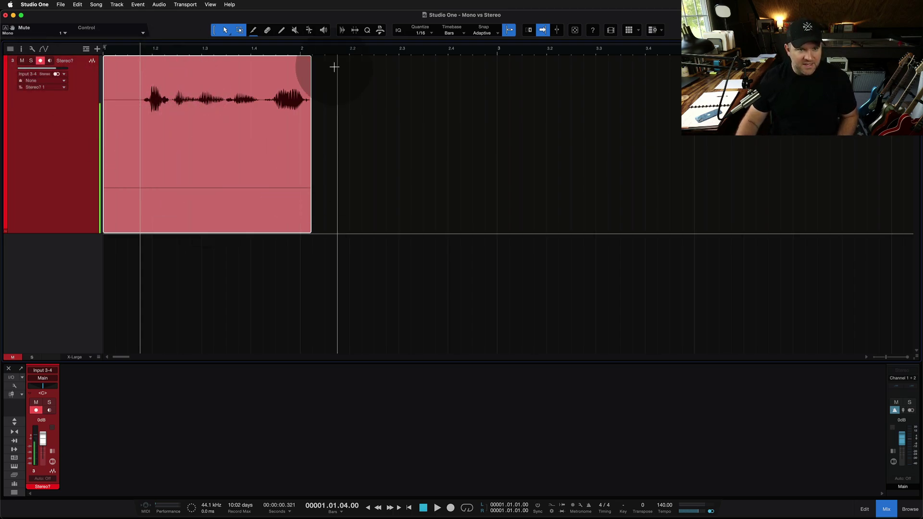
key(Delete)
click(46, 74)
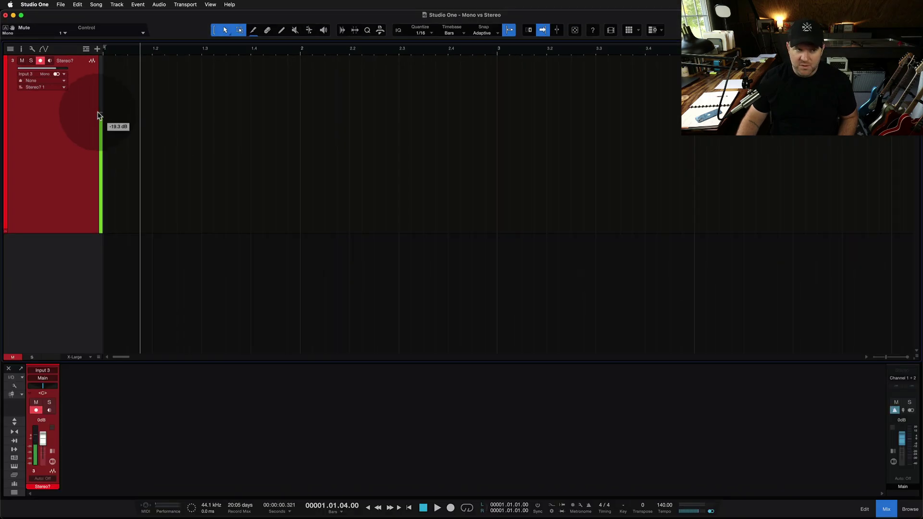
- Record a new take through mono Input 3, play it from near bar 1, and show the input choices
key(KP_Multiply)
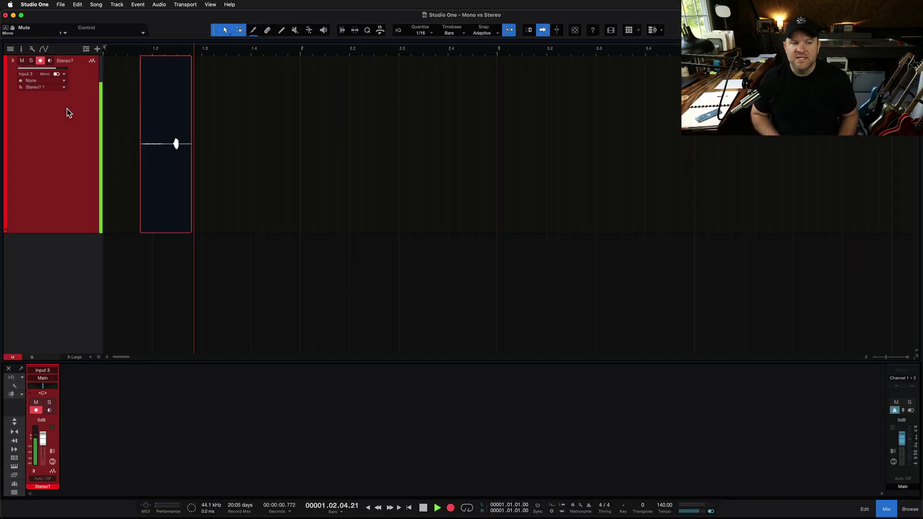
key(space)
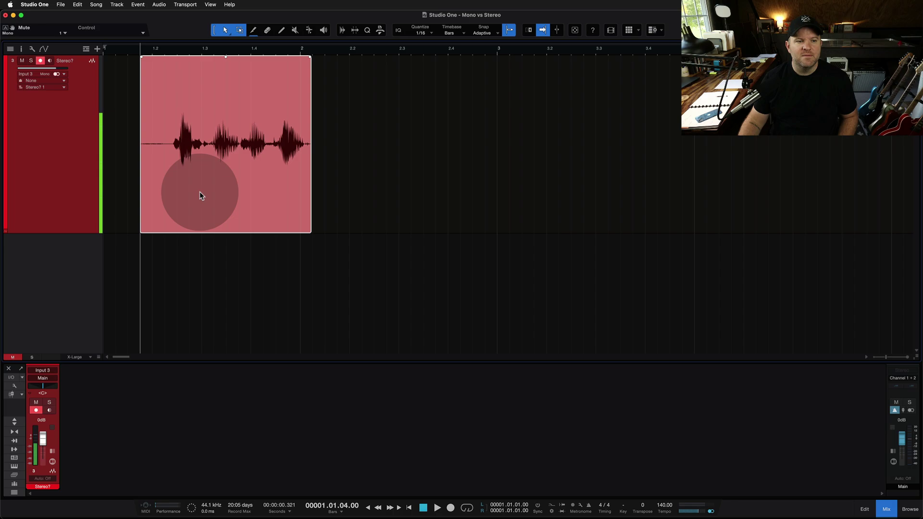
scroll(202, 194, up, 3)
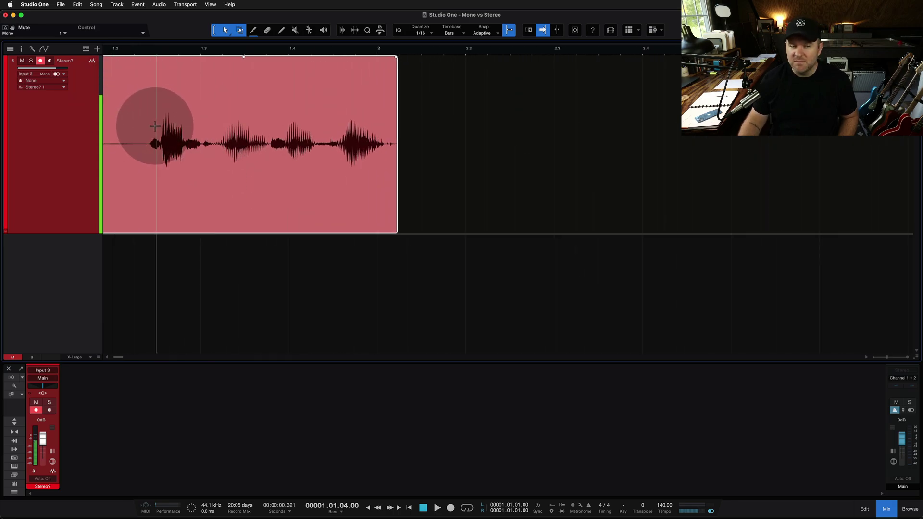
click(135, 52)
key(space)
key(space)
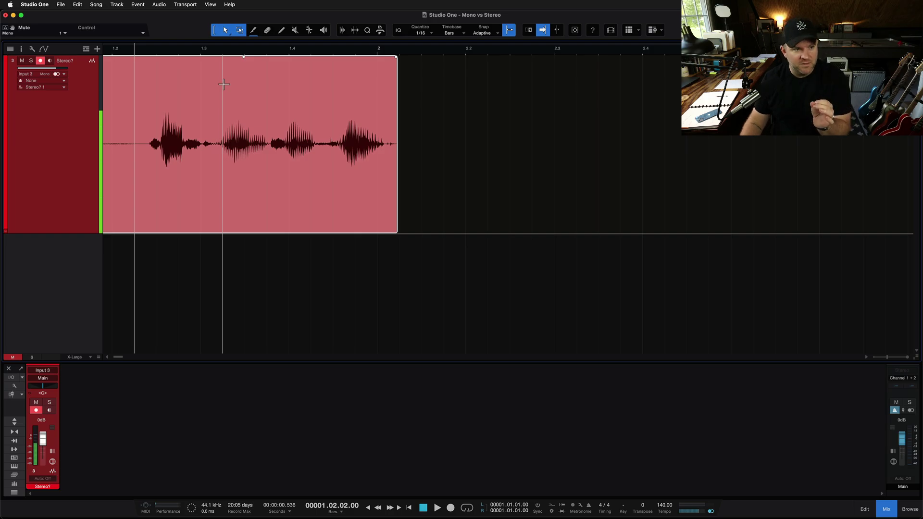
click(27, 75)
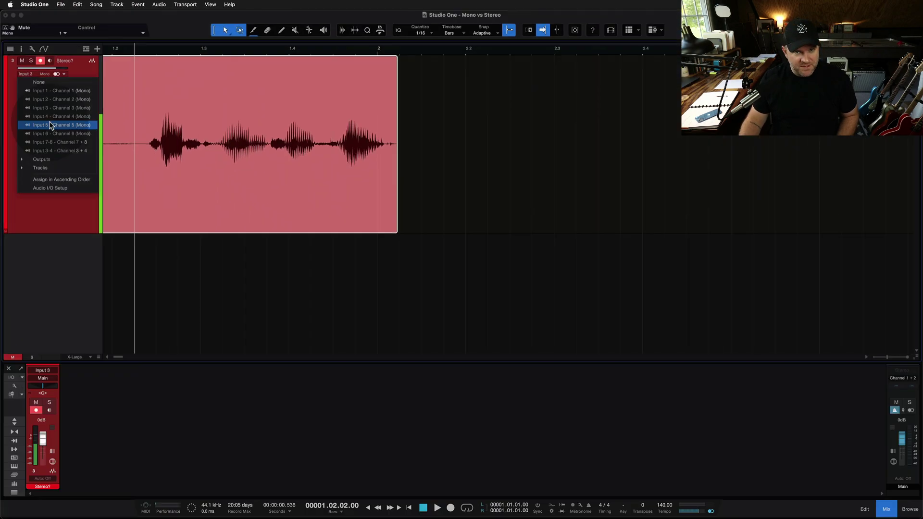
click(49, 284)
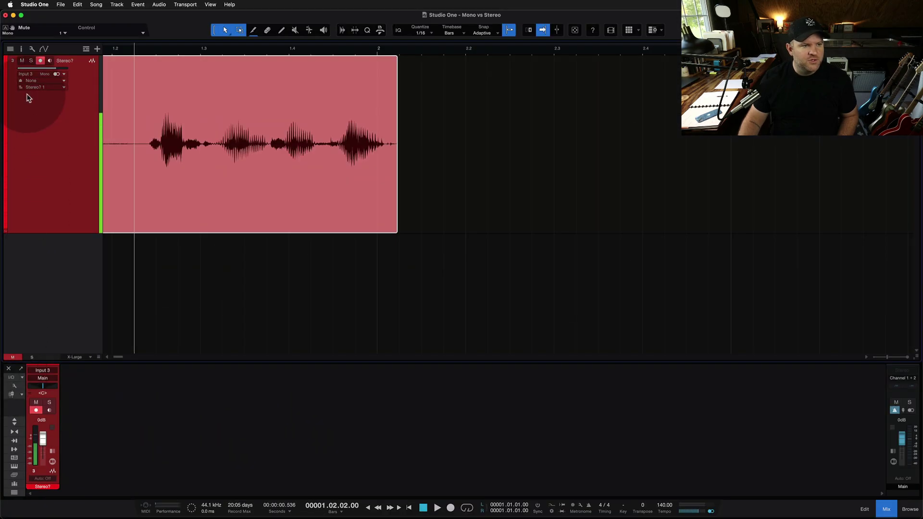
click(27, 74)
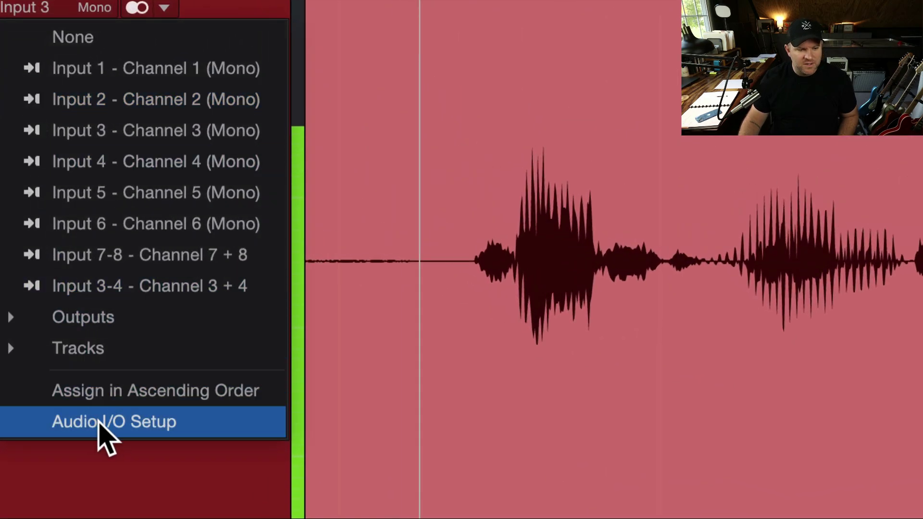
- Open Audio I/O Setup inputs and inspect the Input 1, Input 2 and Input 3-4 rows
click(99, 422)
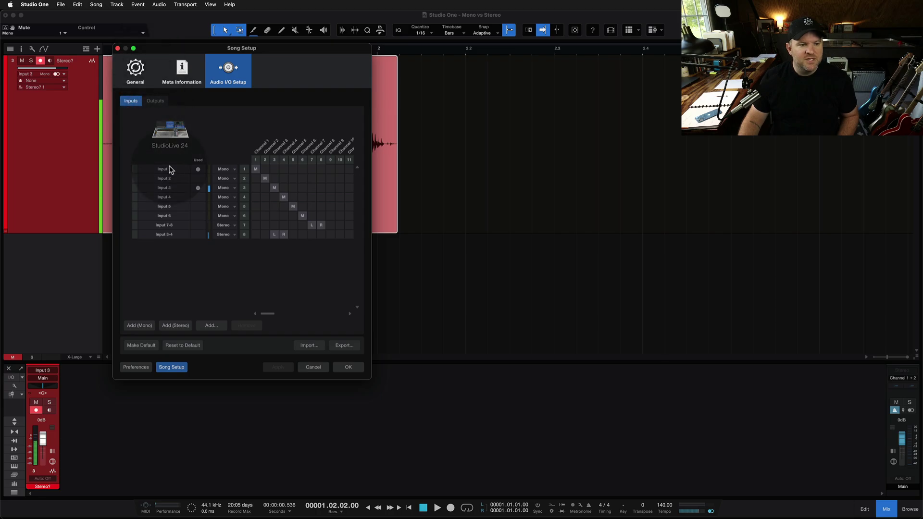
click(164, 179)
click(164, 169)
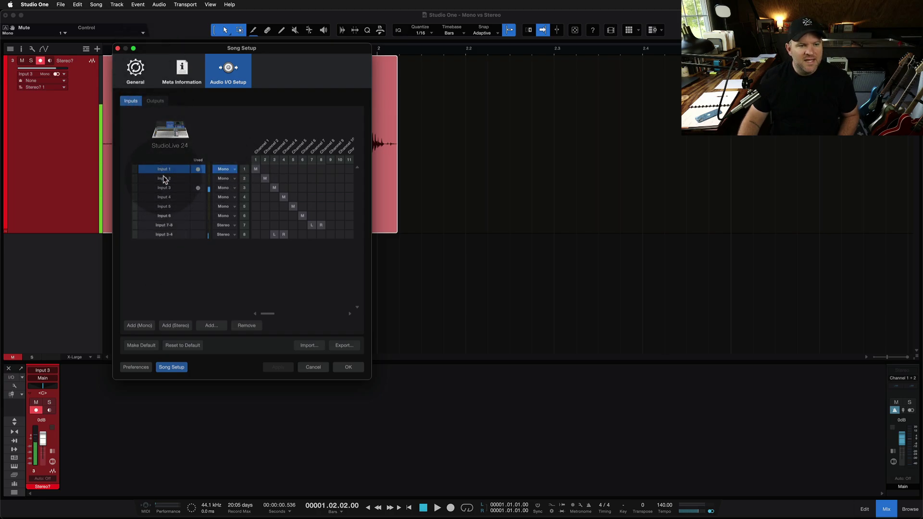
click(164, 178)
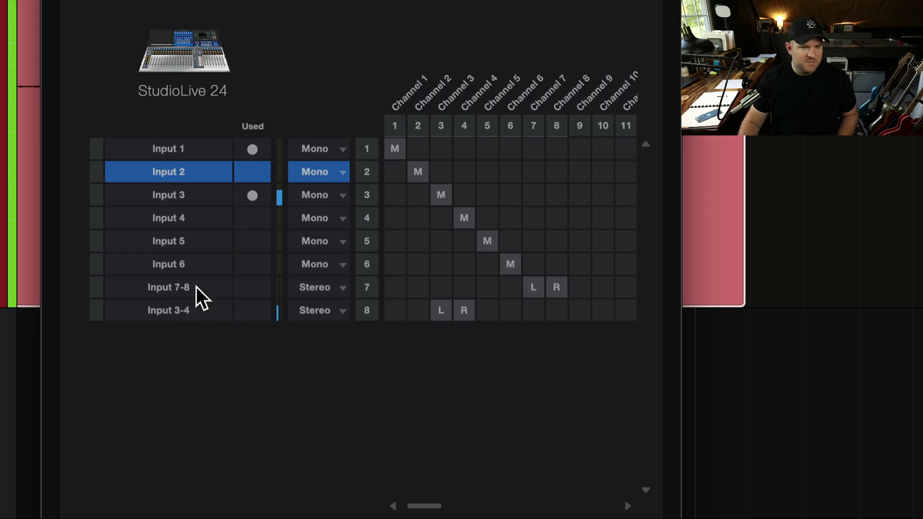
click(178, 150)
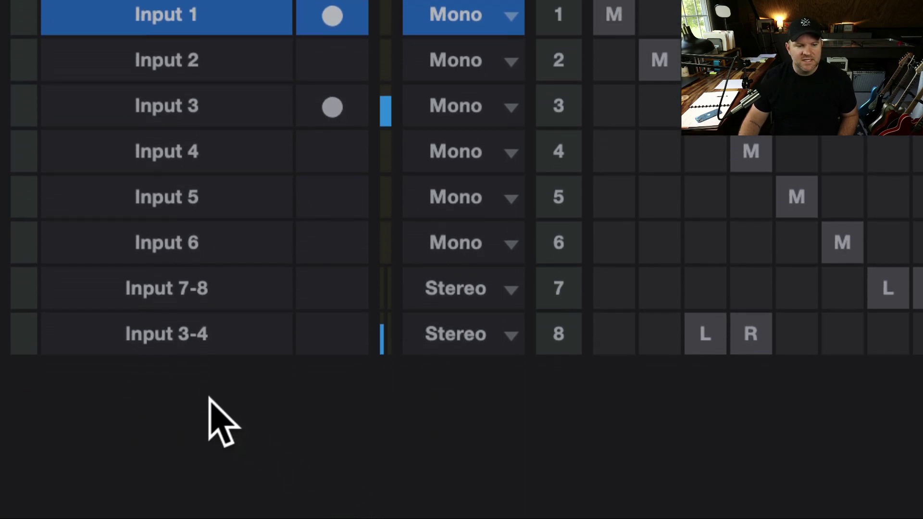
click(183, 331)
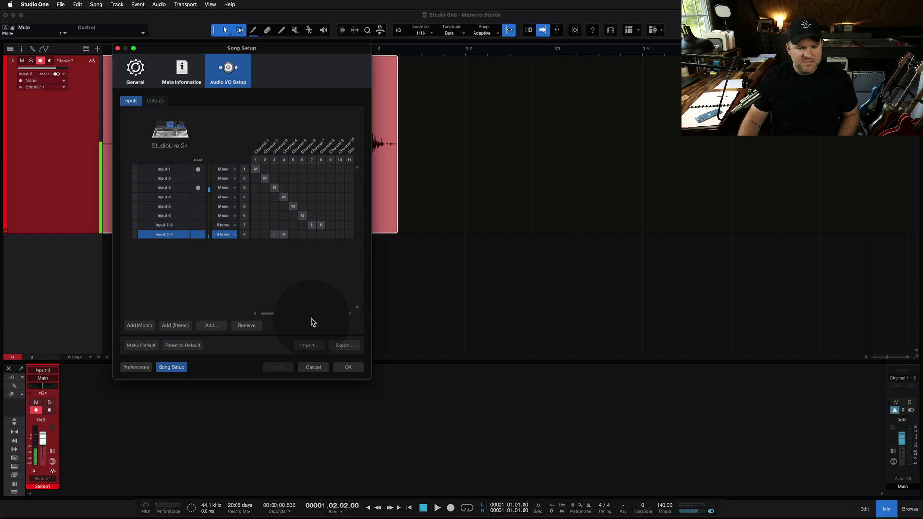
- Add Input 1-2 with Stereo channel format on channels 1 and 2, then apply
click(222, 328)
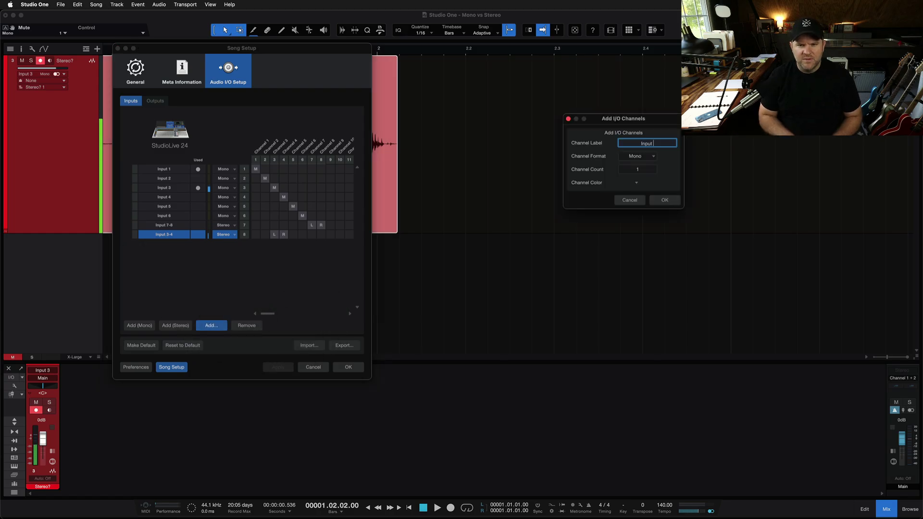
click(635, 156)
click(645, 175)
click(665, 200)
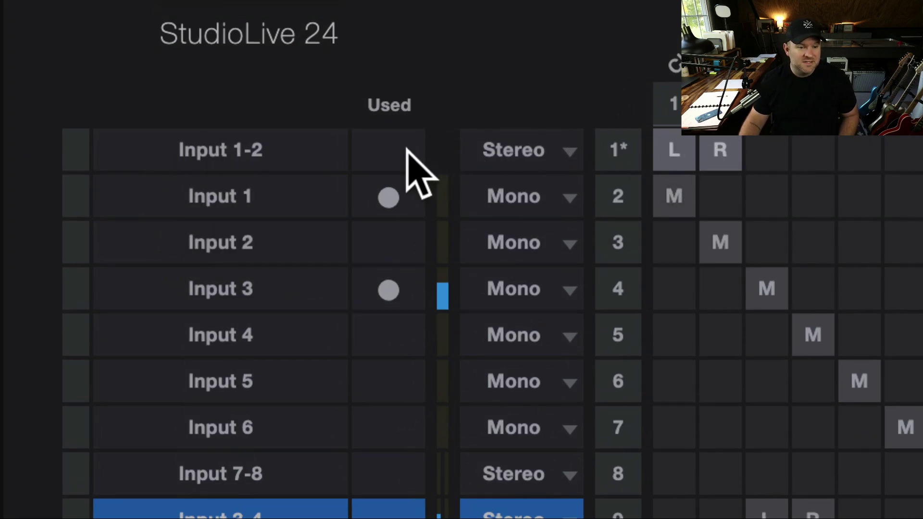
click(226, 204)
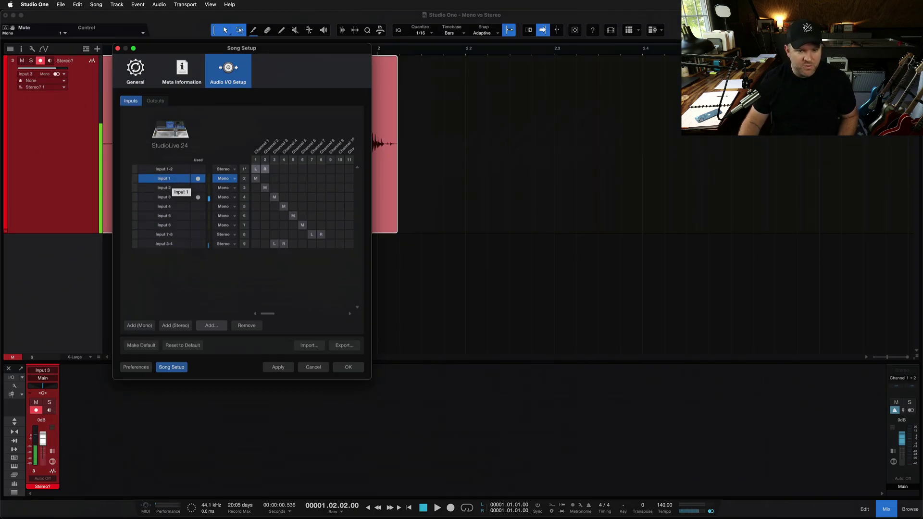
click(281, 368)
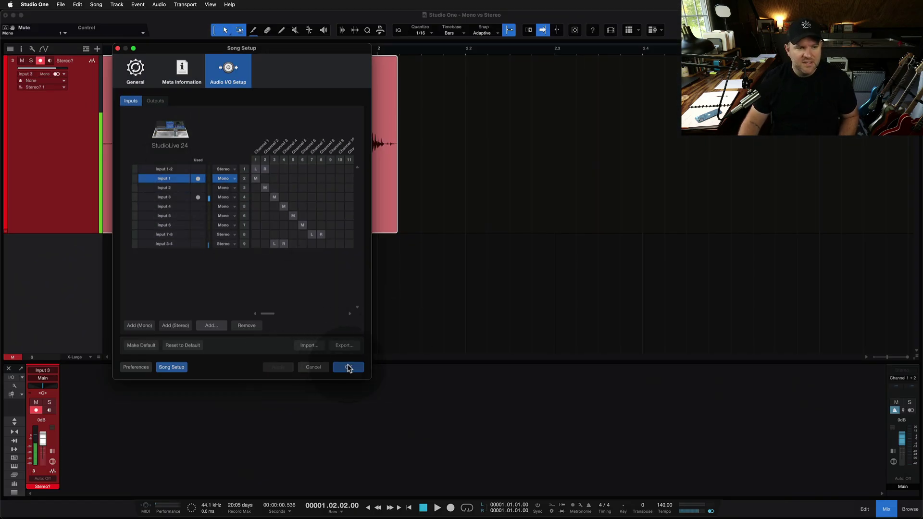
- Confirm Song Setup with OK and save the Mono vs Stereo song
click(349, 367)
key(super+s)
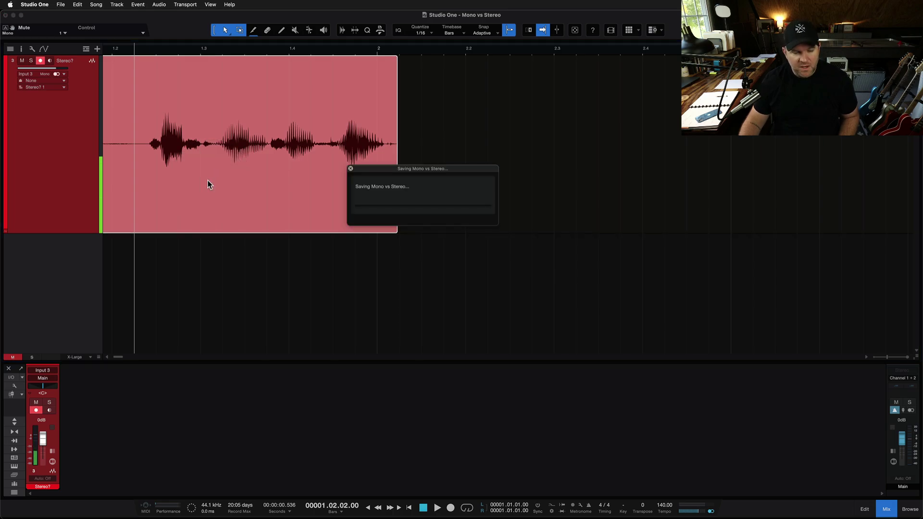
click(171, 191)
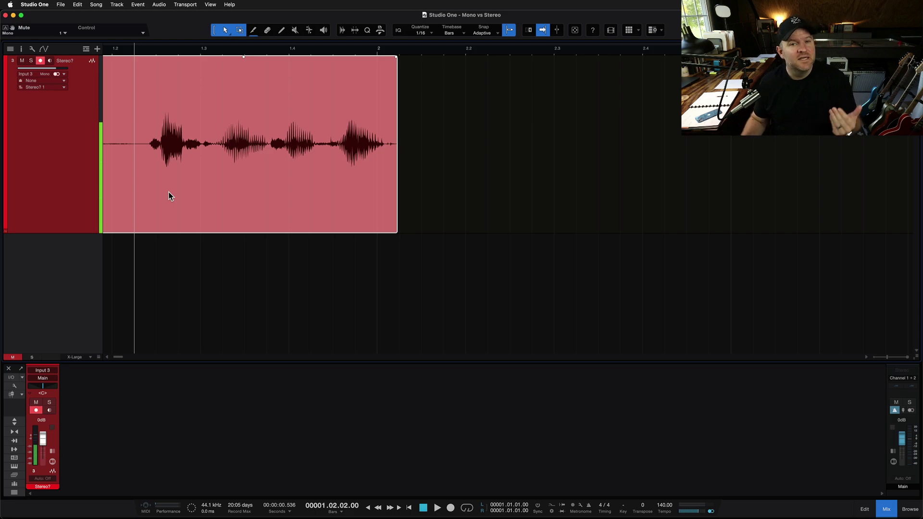
click(167, 185)
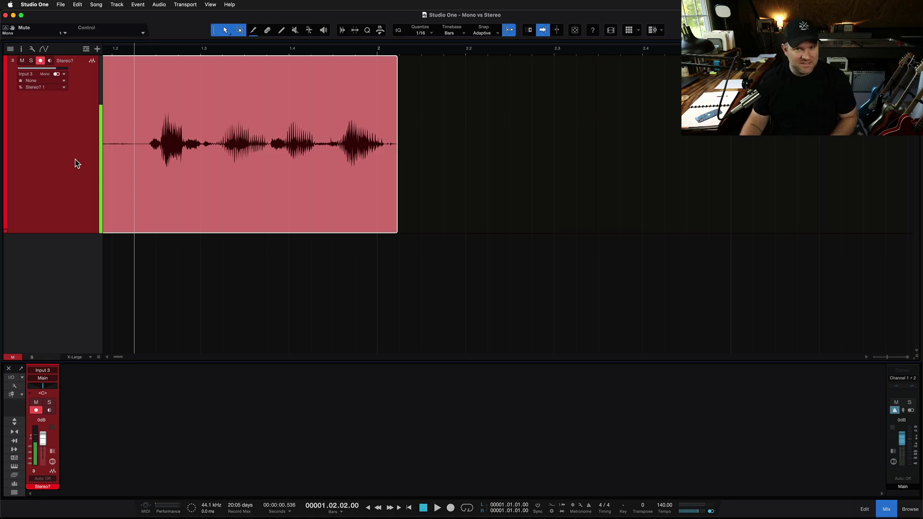
- Unhide the Mono and Stereo guitar tracks from the Track List
click(42, 115)
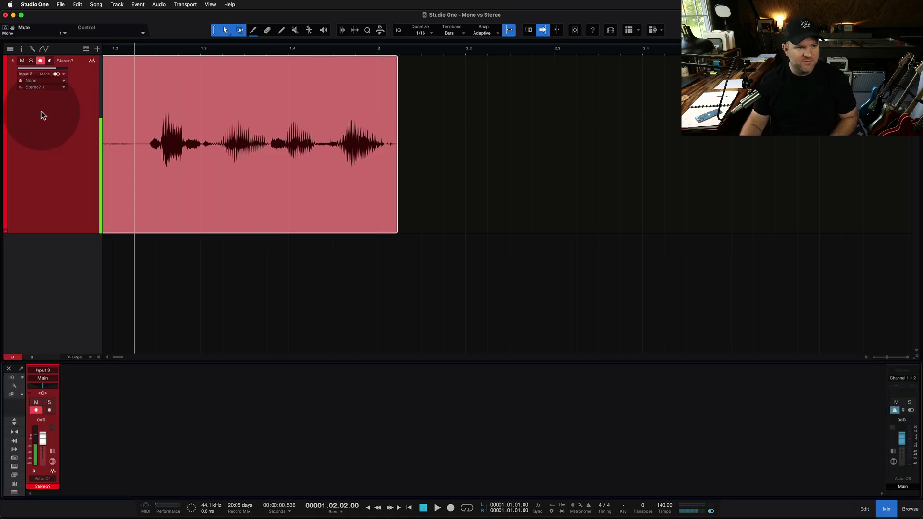
click(11, 49)
click(26, 71)
click(24, 79)
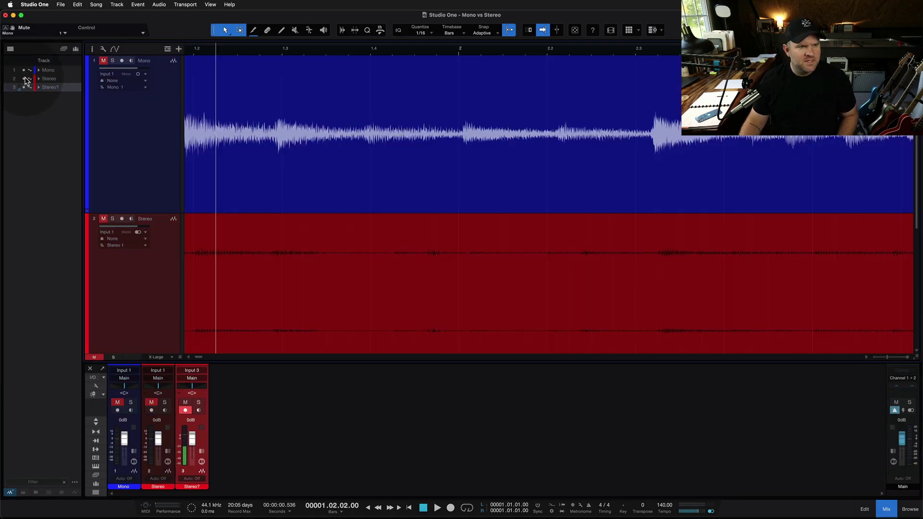
- Select the Mono and Stereo tracks and recording, zoom out with W, and engage Solo
click(155, 155)
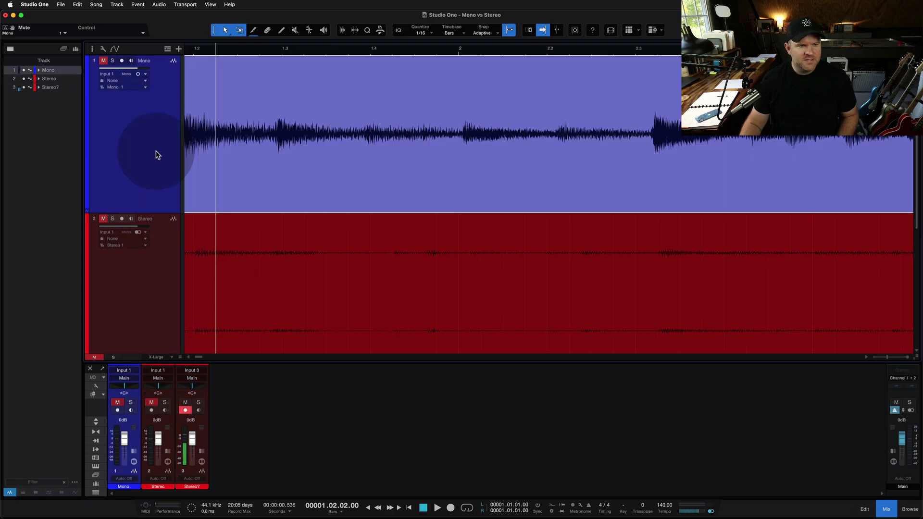
click(157, 256)
click(152, 193)
click(173, 319)
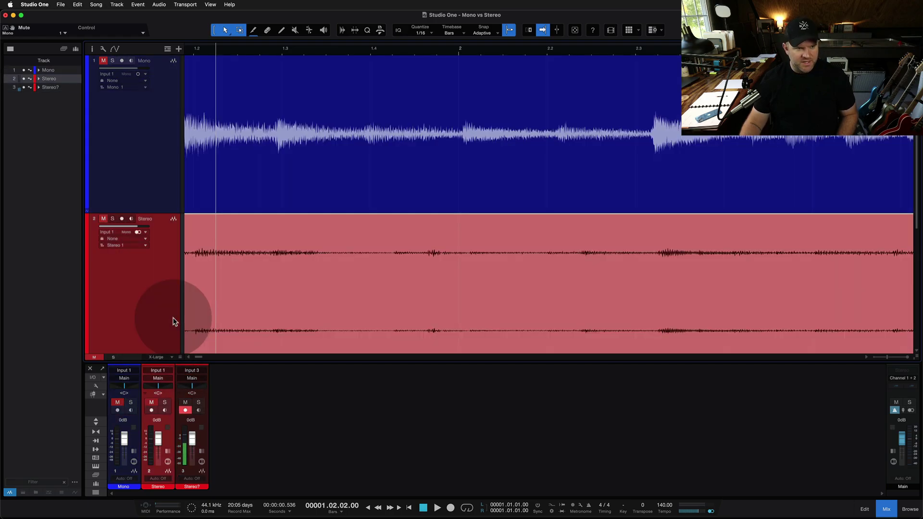
click(222, 309)
key(w)
click(161, 196)
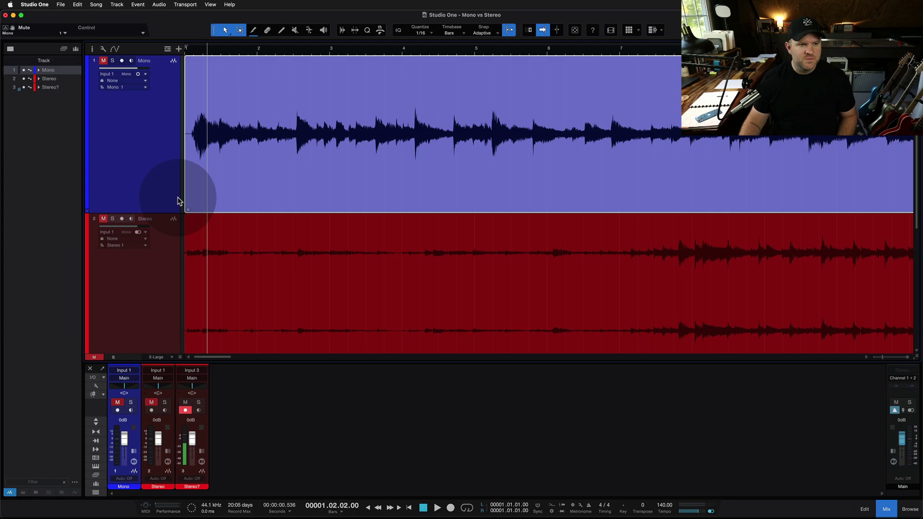
- Solo the Mono guitar track instead of Stereo and zoom in on the recording's start
key(m)
key(s)
click(161, 295)
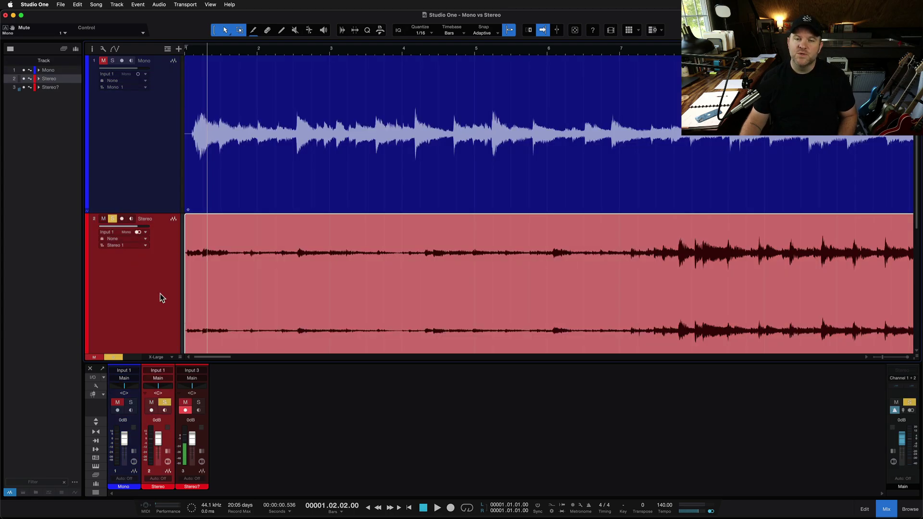
click(160, 186)
click(243, 169)
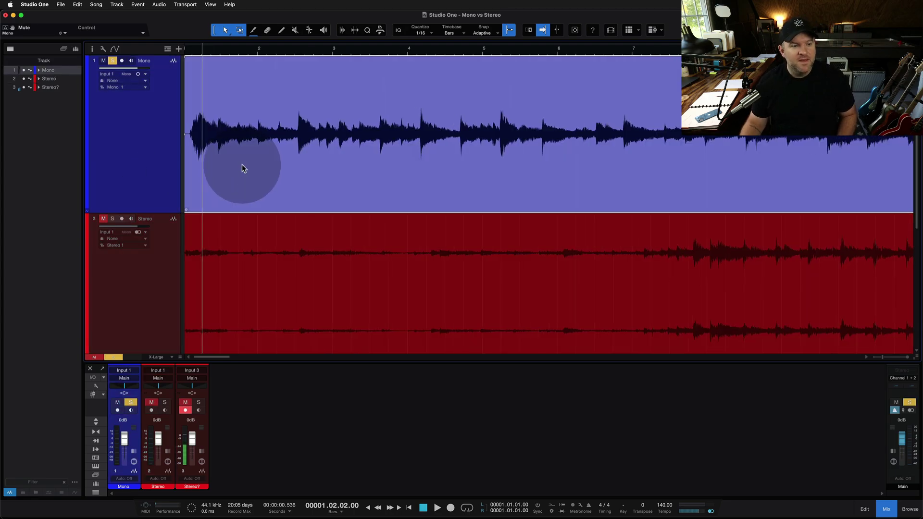
key(e)
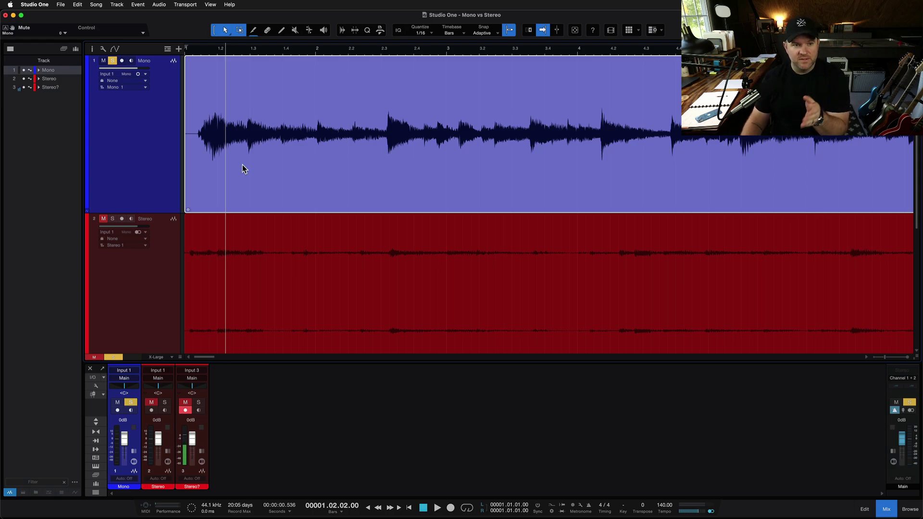
- Play the soloed Mono track from near the start, then stop
click(201, 48)
click(158, 153)
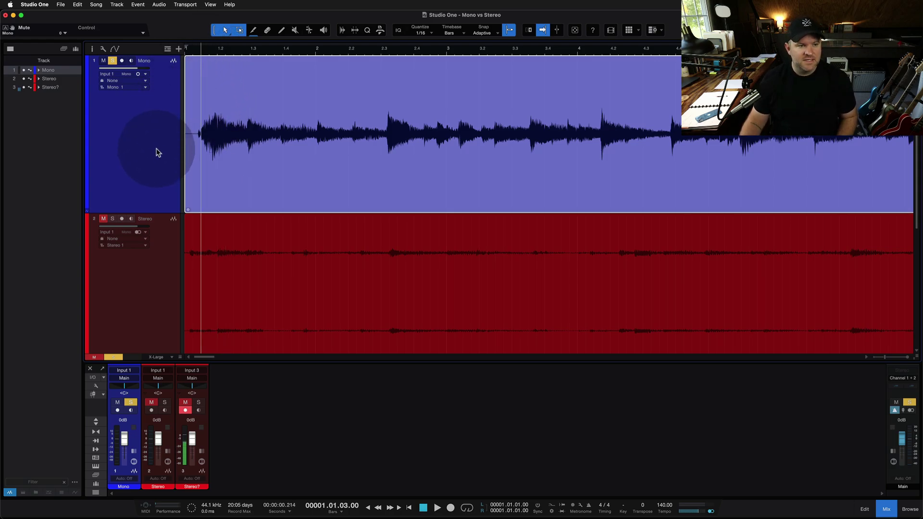
key(space)
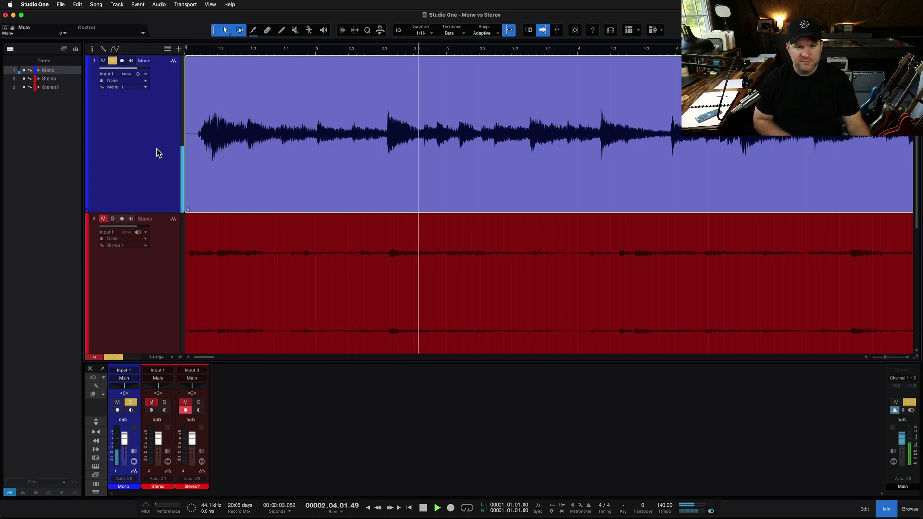
key(space)
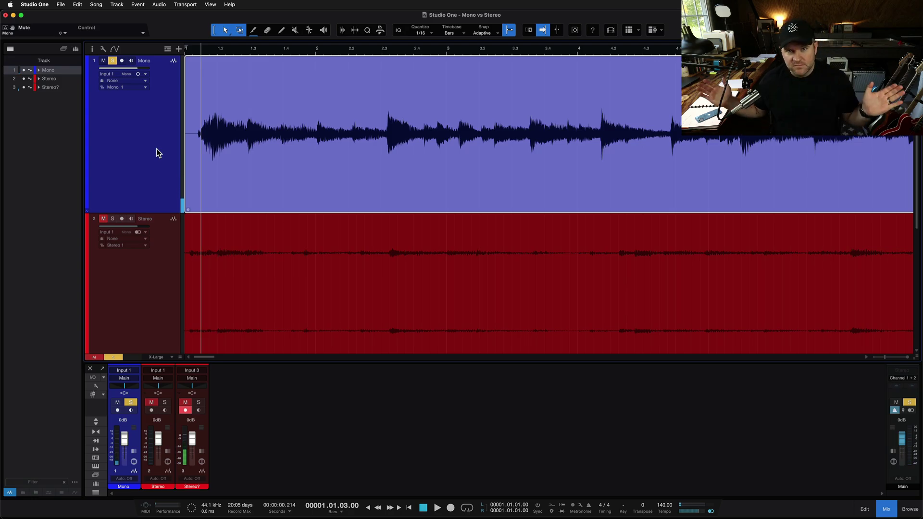
- Solo the Stereo guitar track instead of Mono and zoom the timeline
click(160, 280)
scroll(285, 268, down, 3)
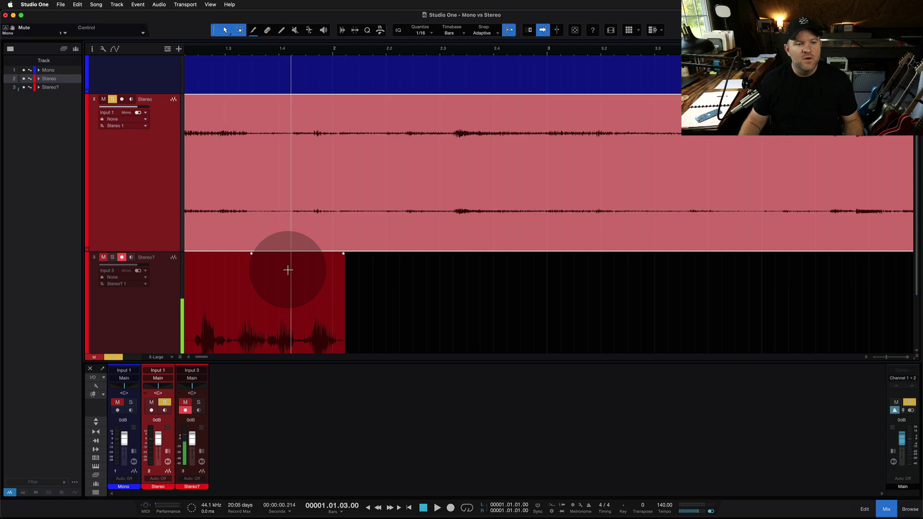
scroll(288, 270, up, 3)
scroll(289, 271, up, 2)
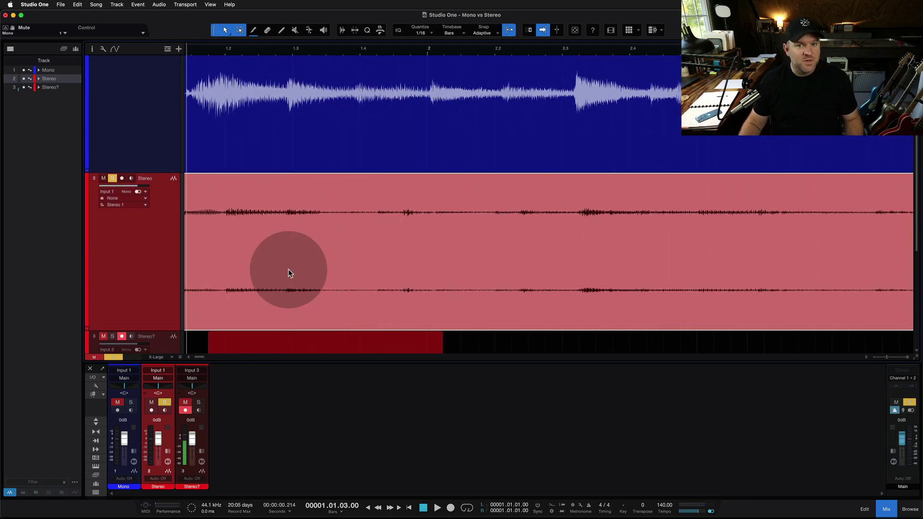
scroll(289, 273, up, 1)
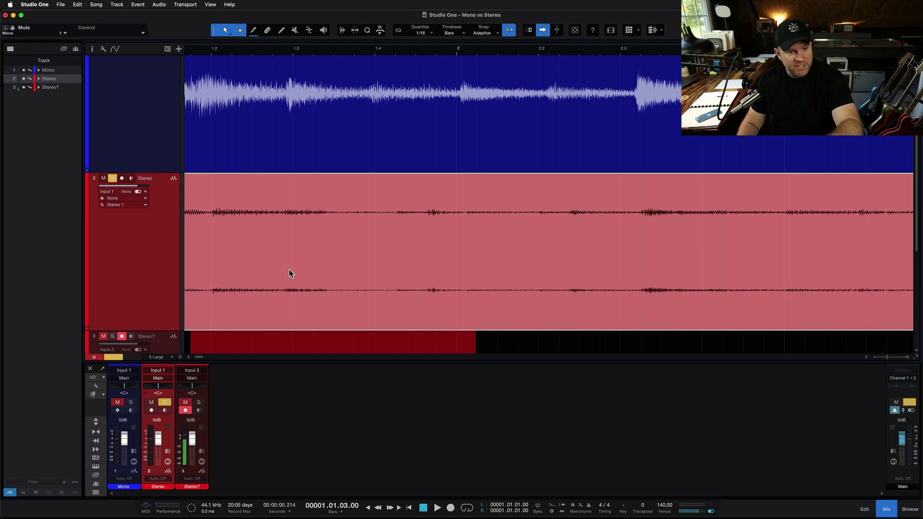
- Select the Stereo guitar recording and return the playhead to the song start
click(246, 264)
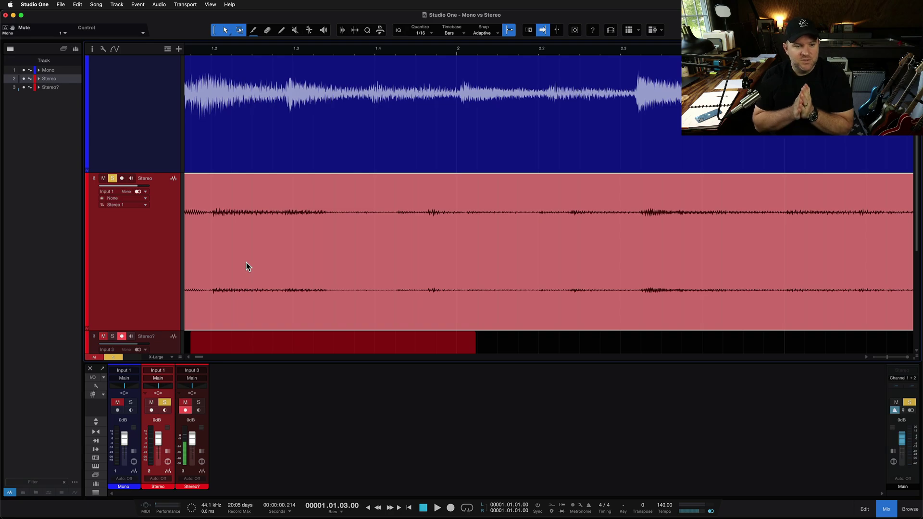
scroll(274, 270, left, 2)
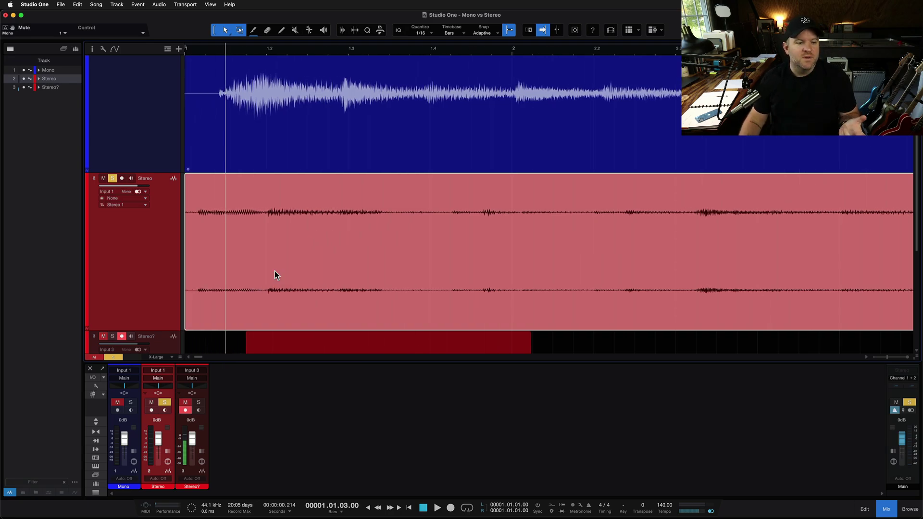
click(228, 281)
key(comma)
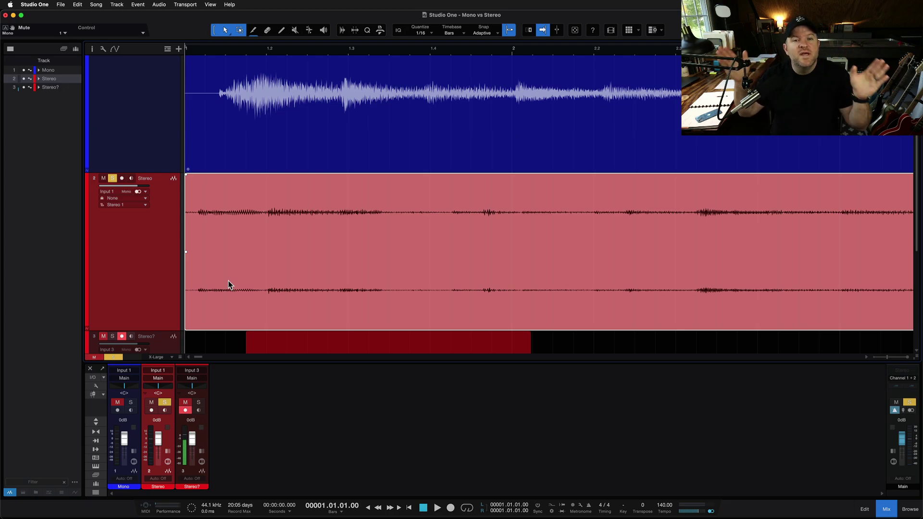
- Play the soloed Stereo guitar recording through several bars, zoomed out, then stop
click(210, 282)
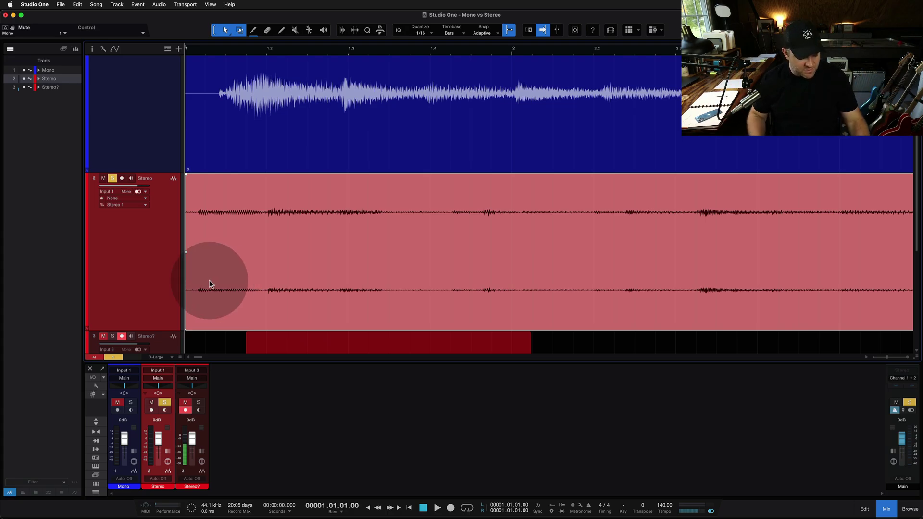
key(space)
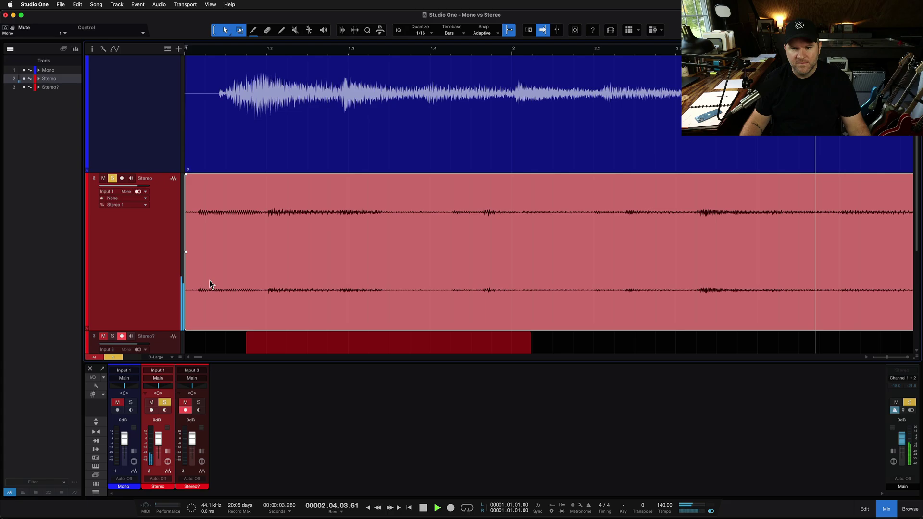
key(w)
click(284, 320)
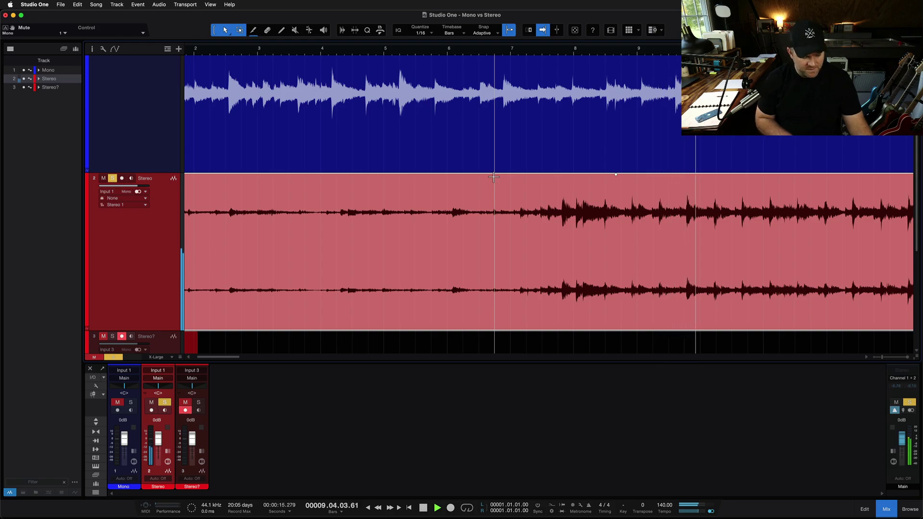
key(space)
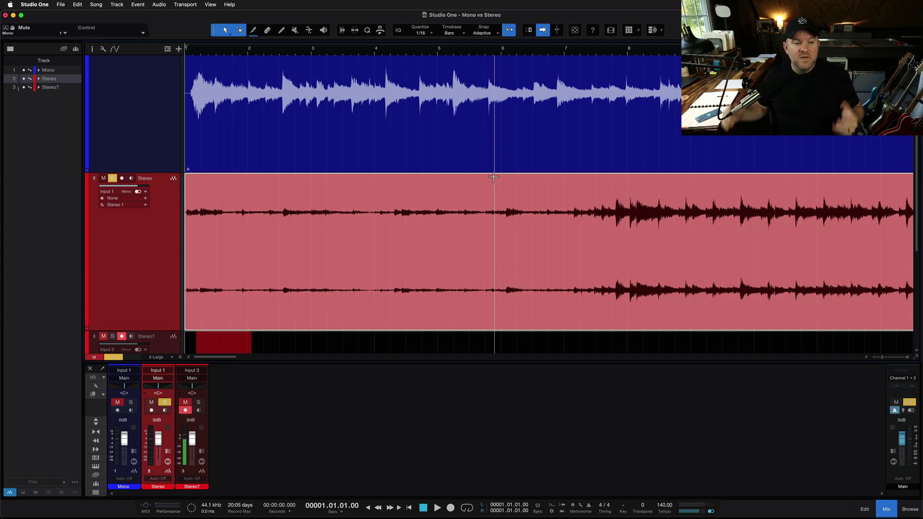
- Set the playback position to bar 7 and switch the Main bus to mono
scroll(216, 115, up, 2)
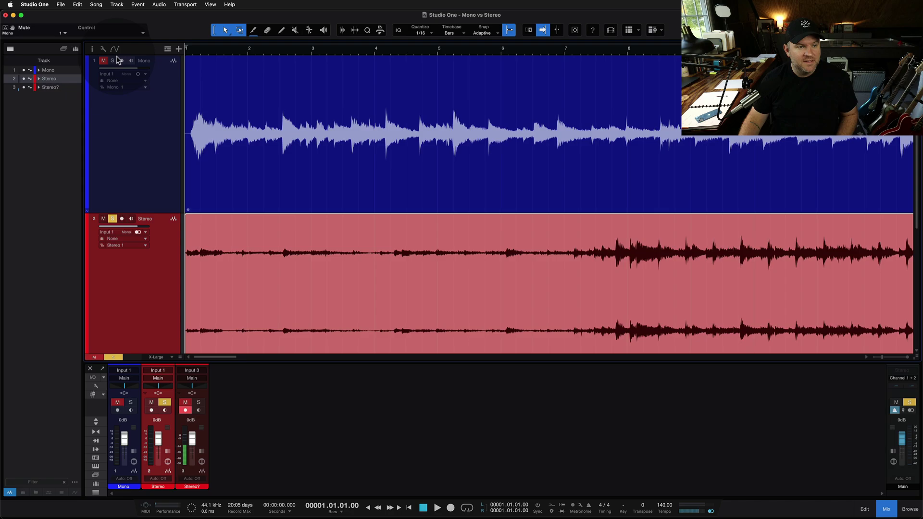
scroll(173, 308, down, 3)
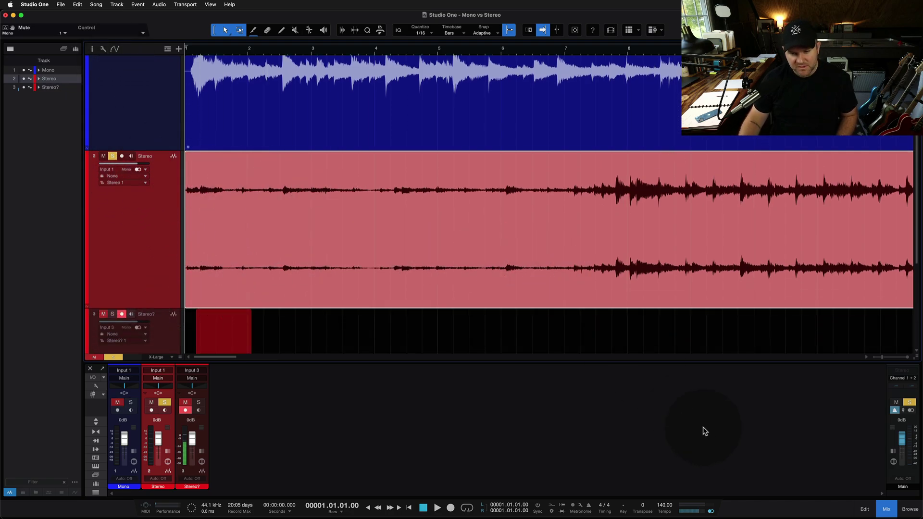
drag(531, 76, 587, 76)
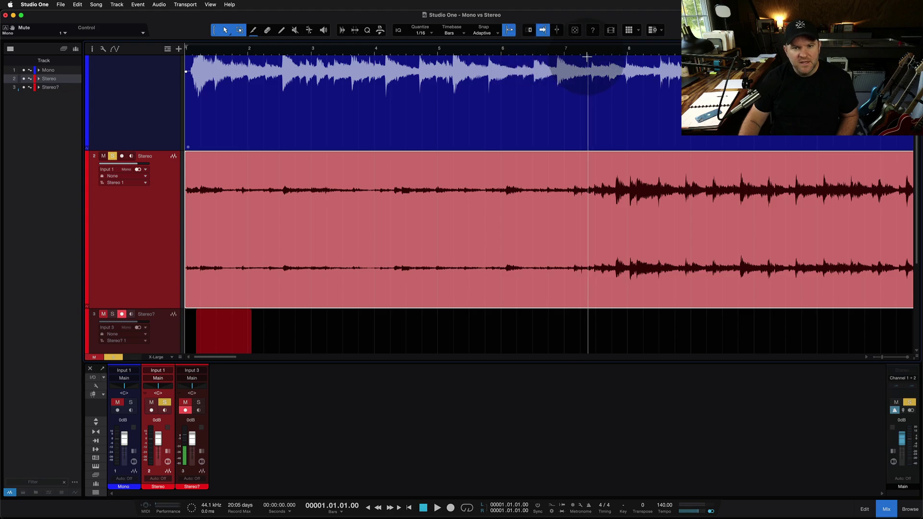
click(711, 511)
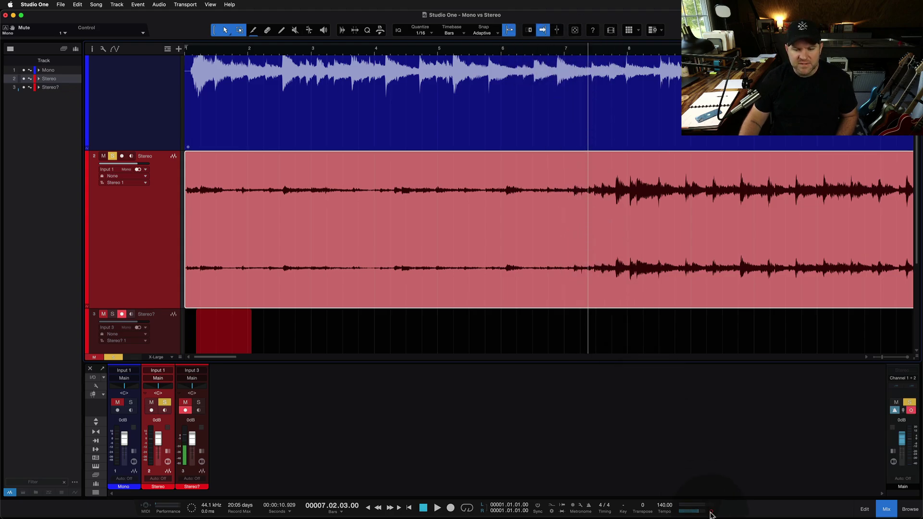
- Play the Stereo guitar in mono from bar 7 twice, stopping each time
key(space)
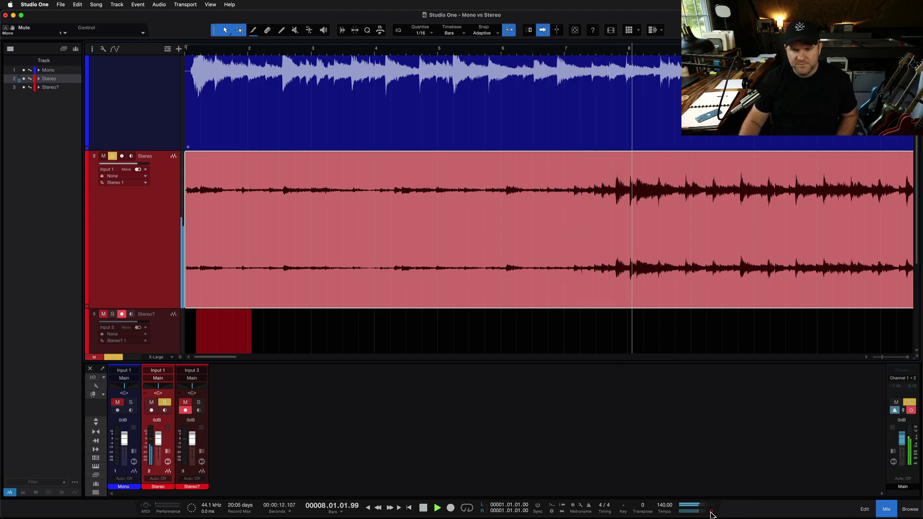
key(space)
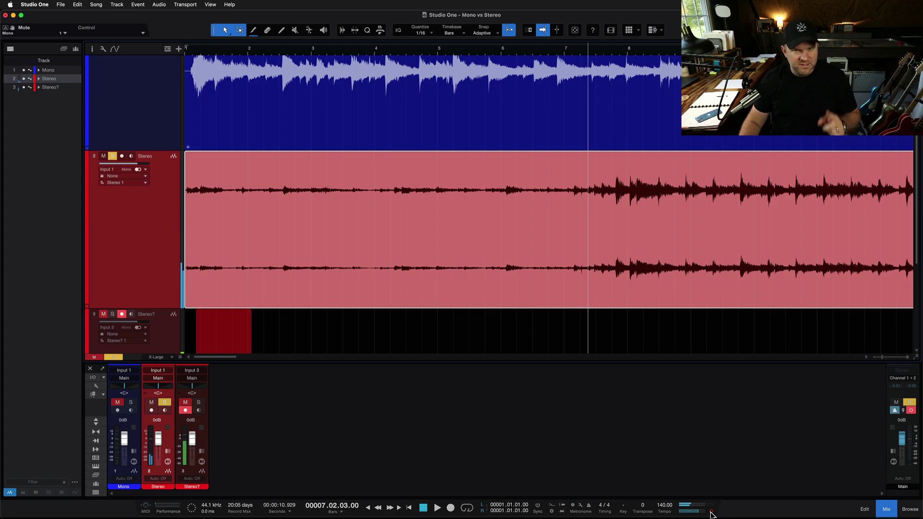
key(space)
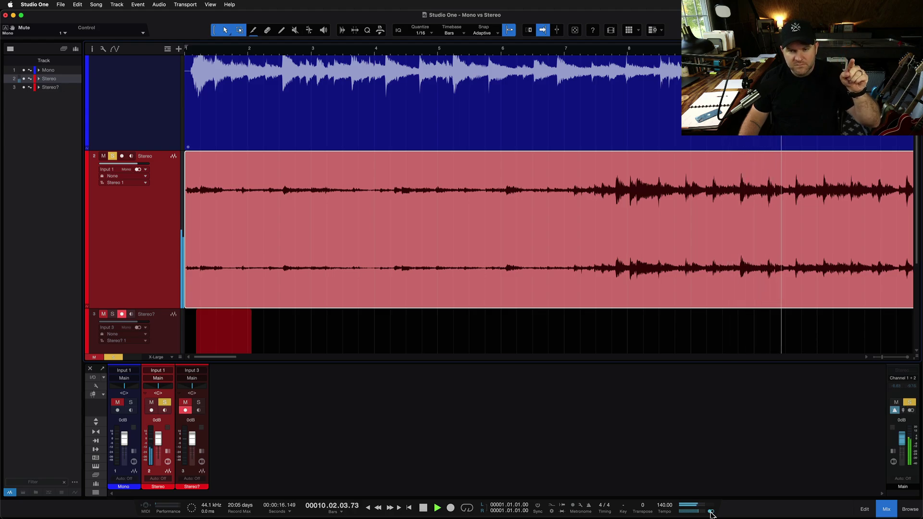
key(space)
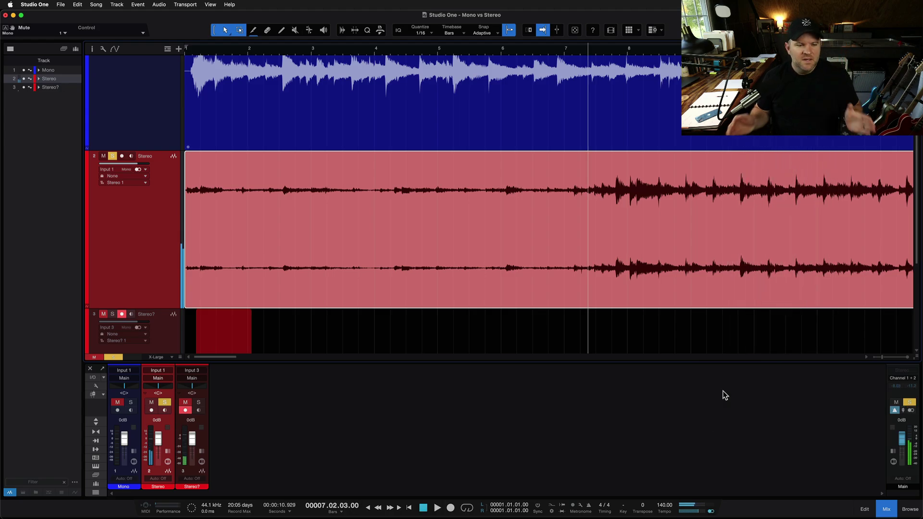